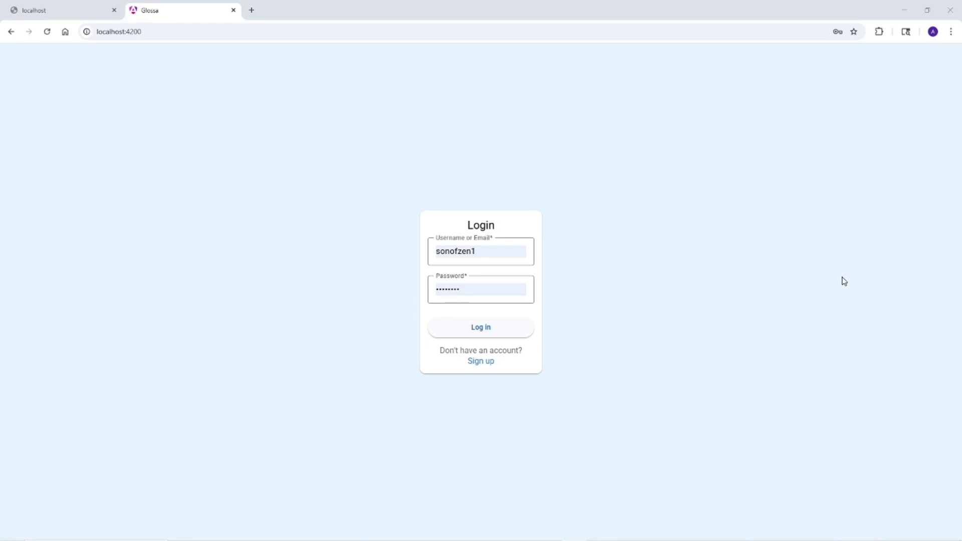
Step: Open the sign-up form and return to the login form
left_click(474, 367)
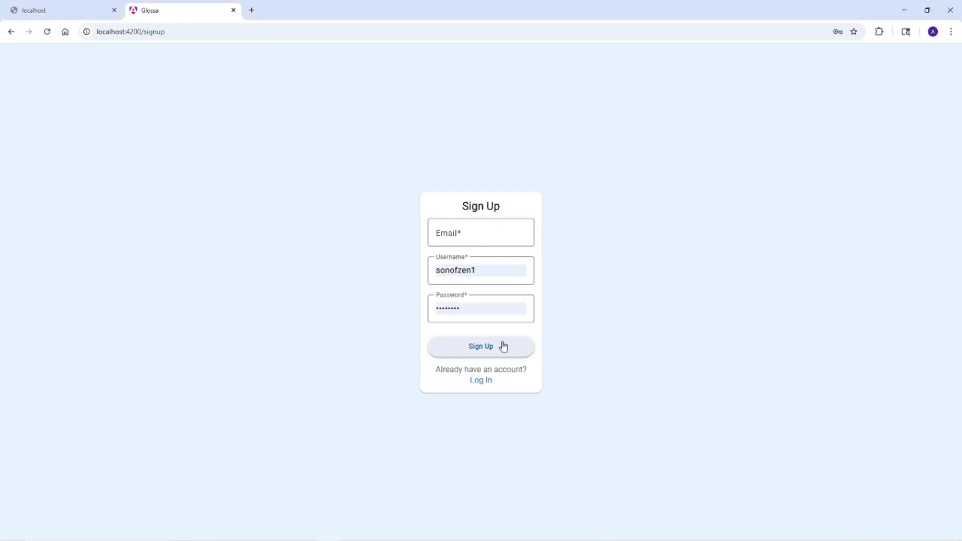
left_click(484, 384)
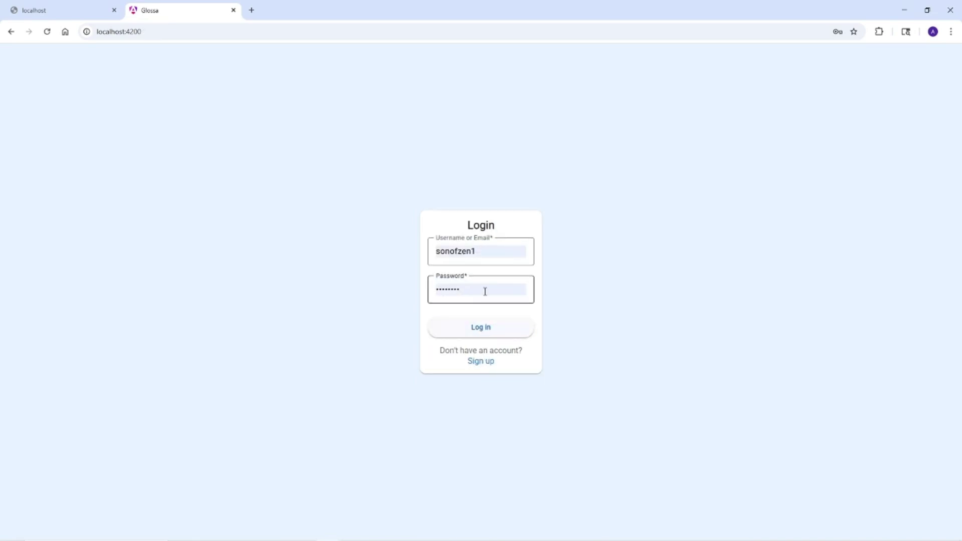
Step: Try to log in with a different account password, and visit the forgotten-password page before going back to login
left_click_drag(485, 291, 438, 297)
type("•••••")
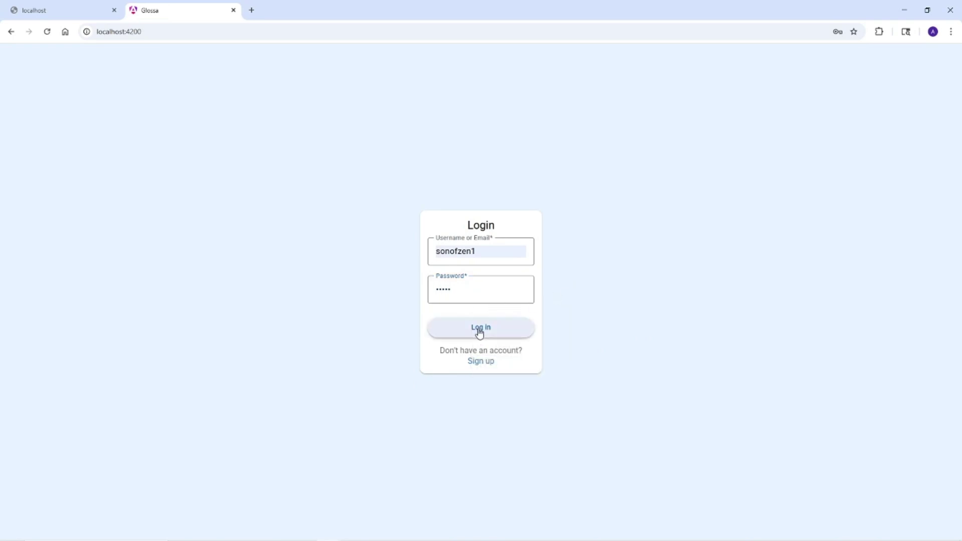
left_click(480, 332)
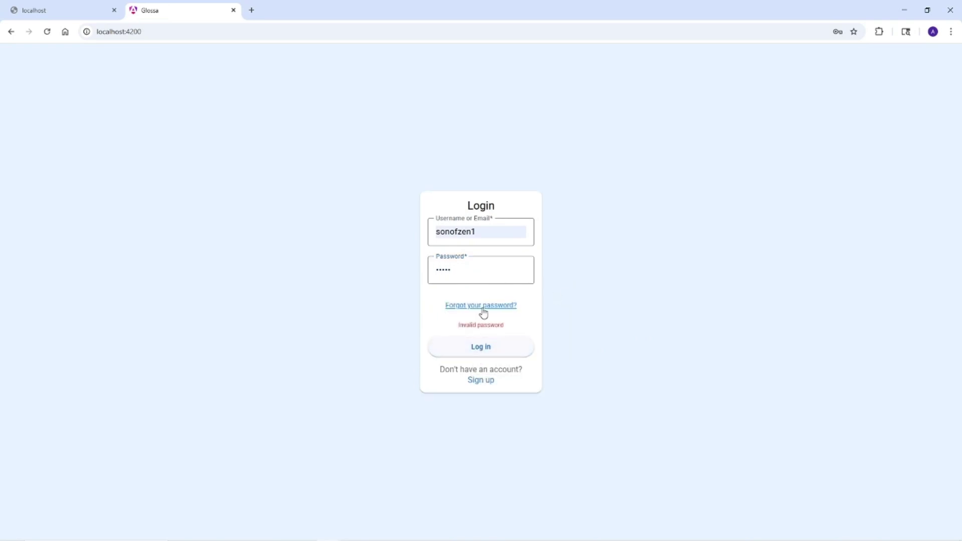
left_click(484, 313)
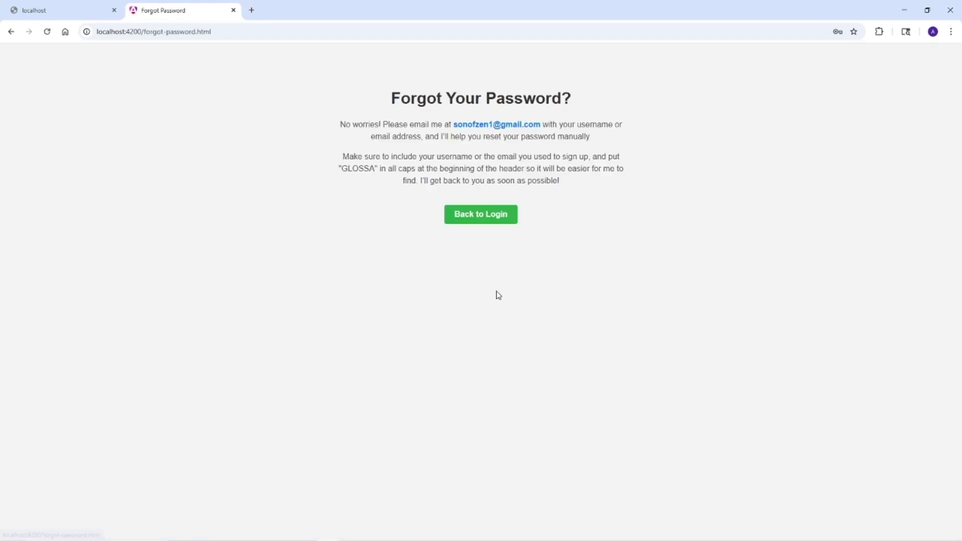
left_click(490, 225)
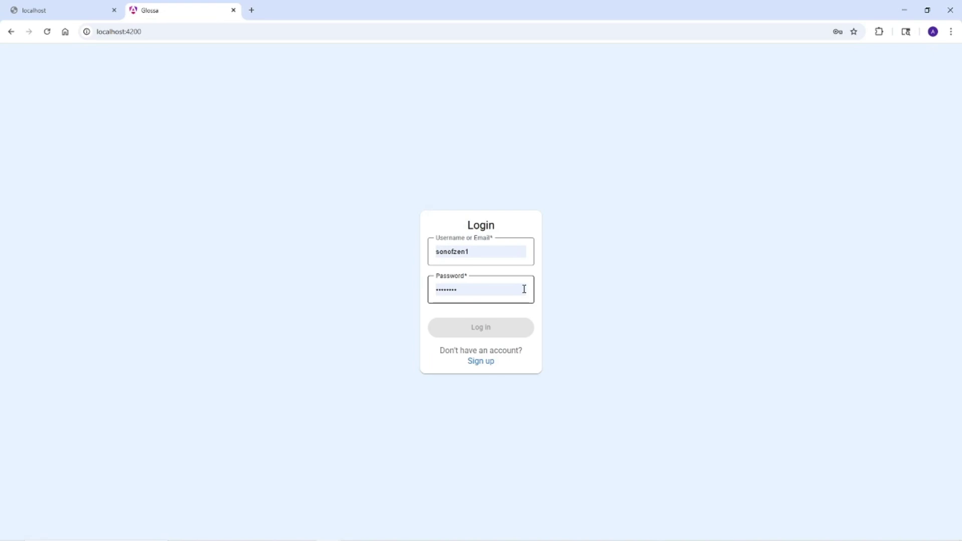
Step: Log in to the account with the saved username and password
left_click(524, 289)
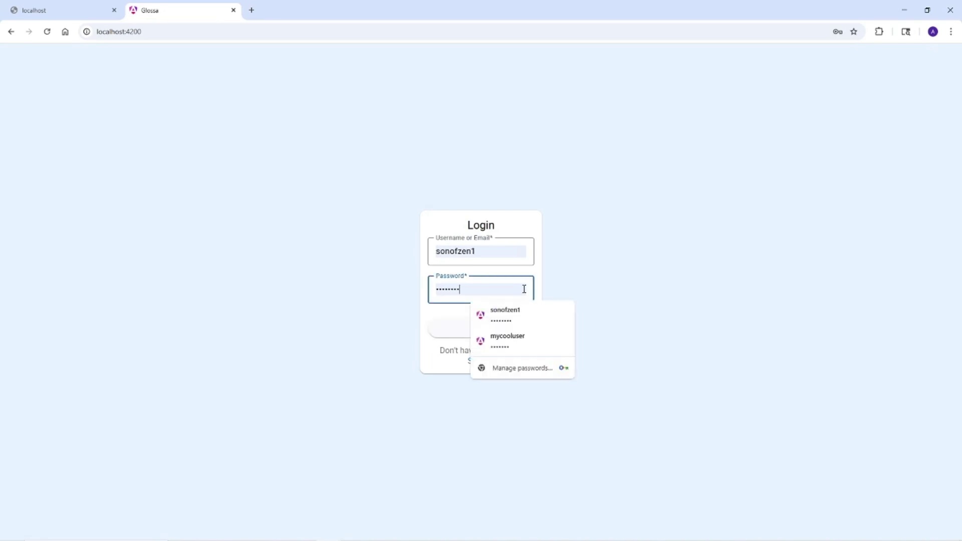
left_click(579, 273)
left_click(484, 327)
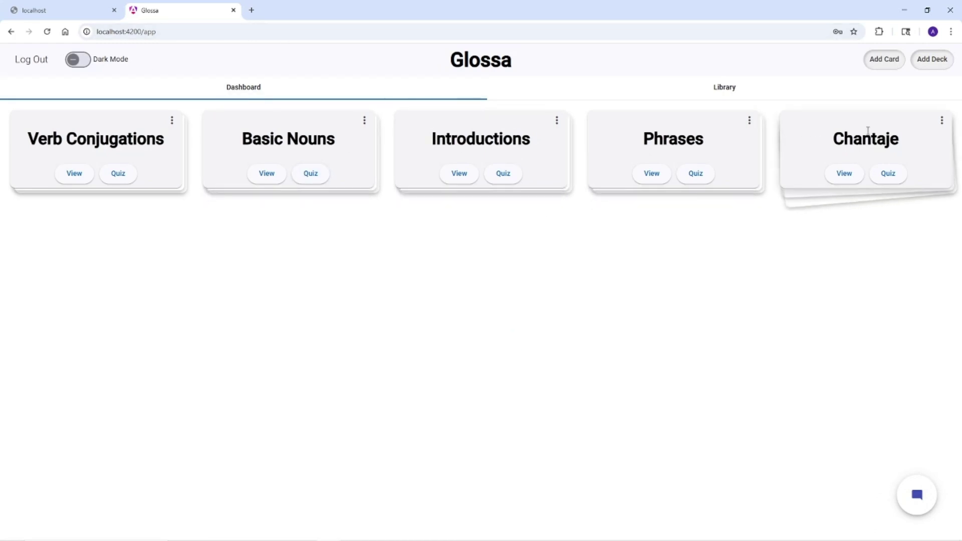
left_click_drag(531, 139, 430, 139)
left_click_drag(334, 139, 170, 143)
left_click(165, 150)
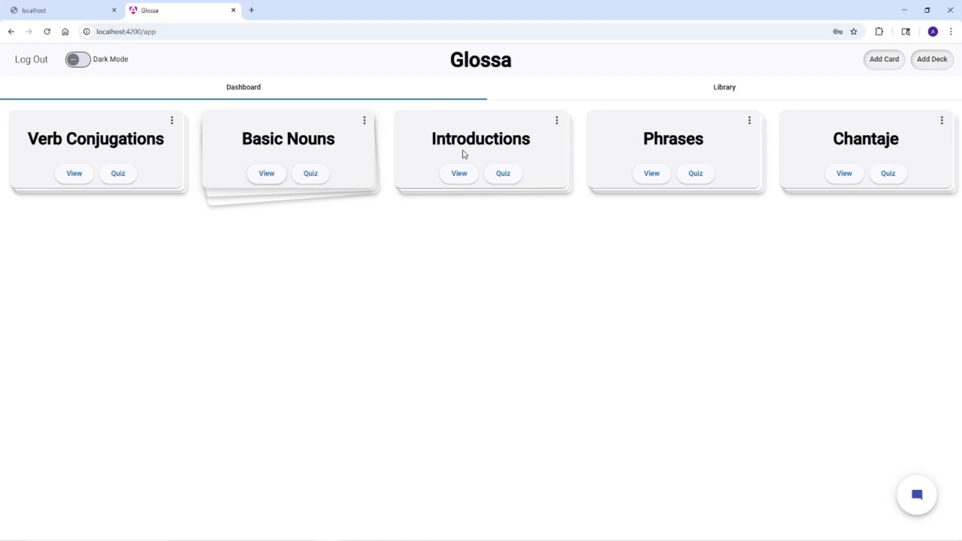
Step: View the flashcards in the Basic Nouns deck and close the list
left_click(268, 174)
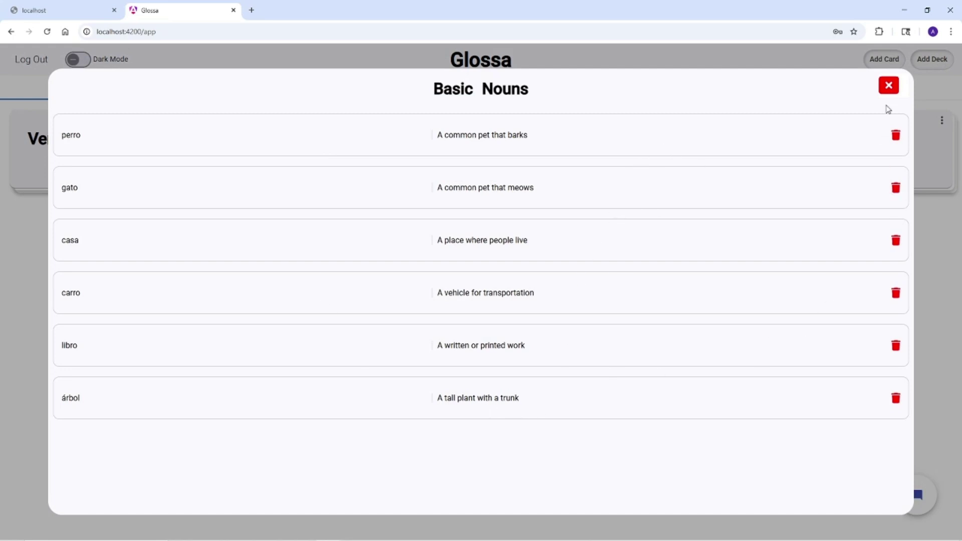
left_click(889, 92)
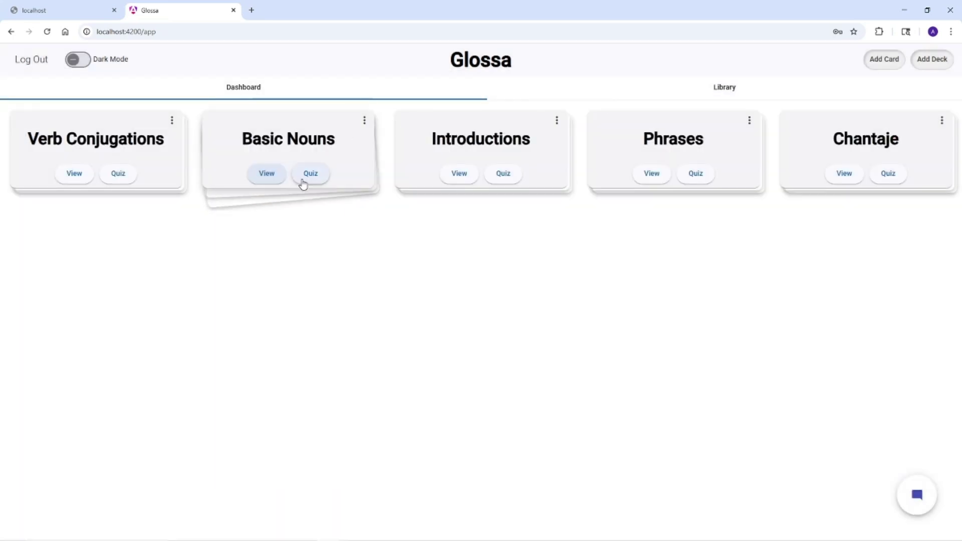
Step: Start the Basic Nouns quiz, flip the perro card over and back, and mark it as Still learning
left_click(307, 182)
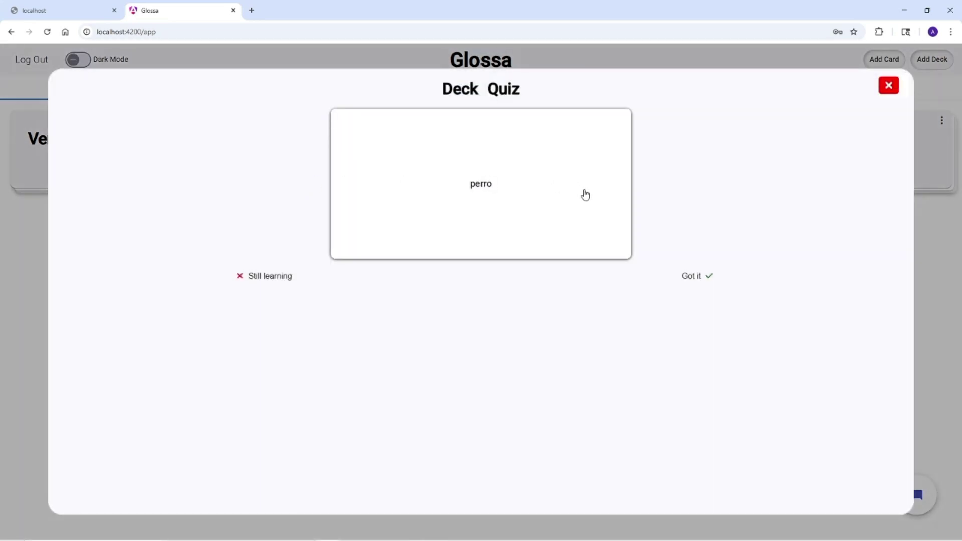
left_click(579, 227)
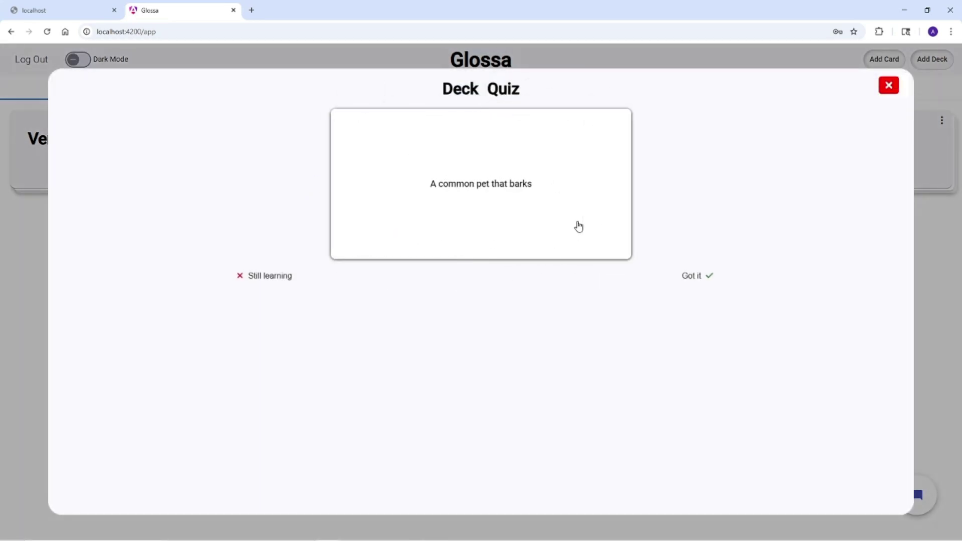
left_click(578, 226)
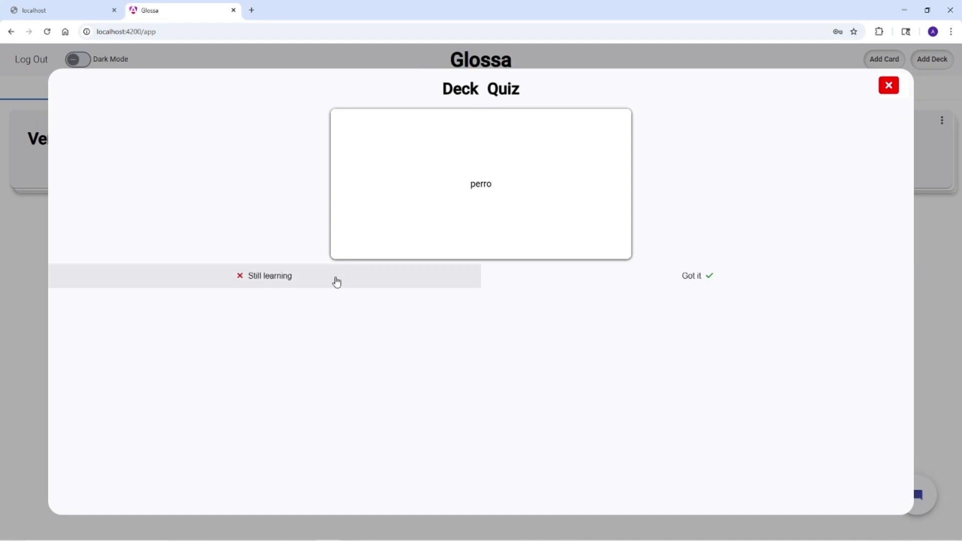
left_click(337, 282)
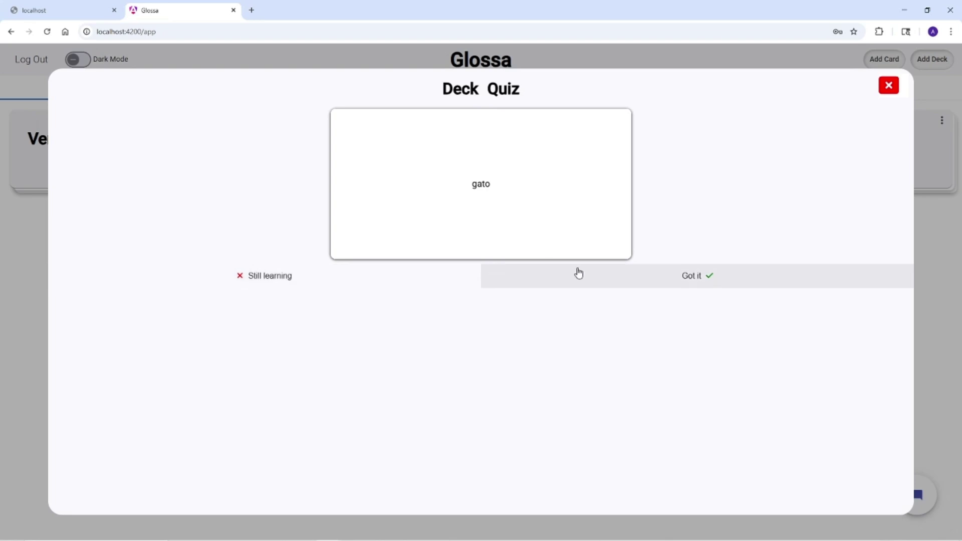
Step: Mark gato and the following quiz cards as Got it, and close the quiz
left_click(580, 274)
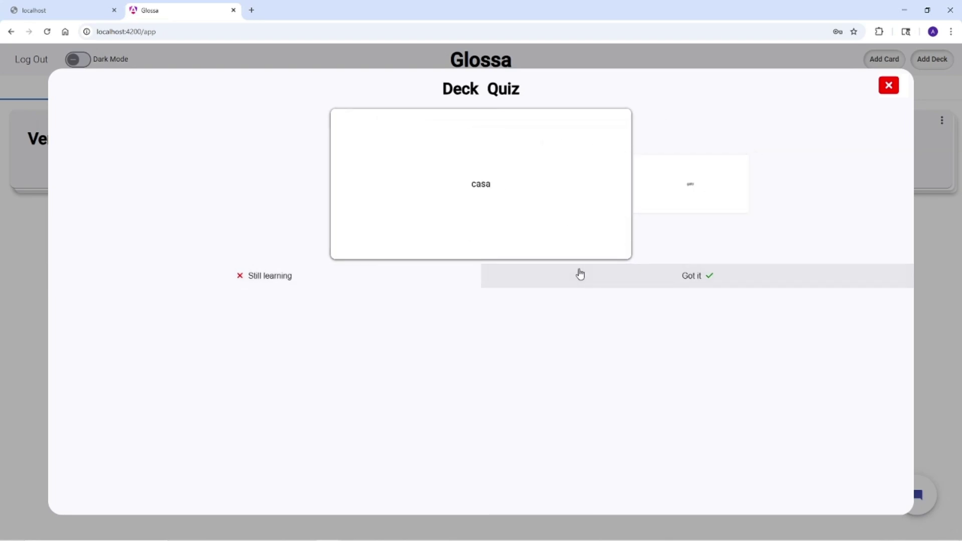
left_click(579, 273)
left_click(579, 273)
left_click(579, 279)
left_click(580, 277)
left_click(579, 277)
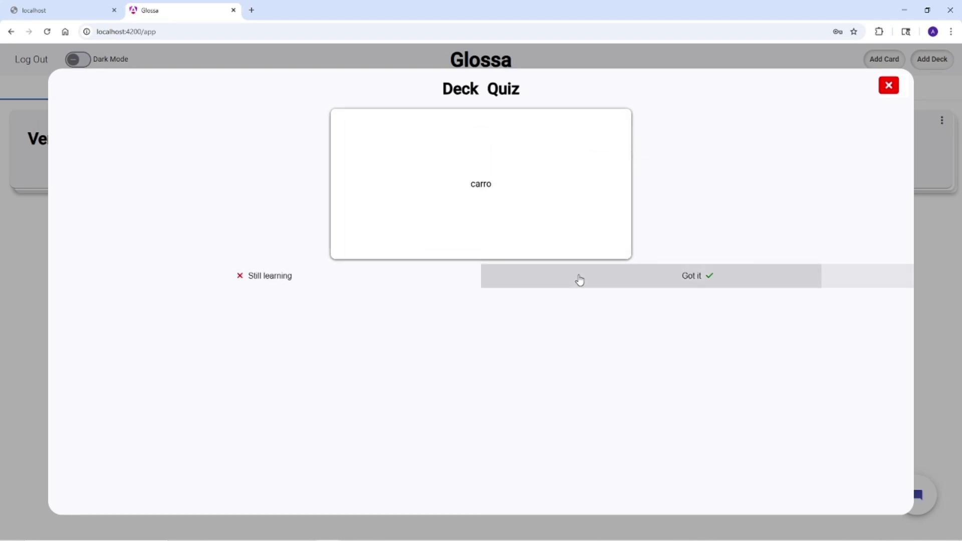
left_click(580, 277)
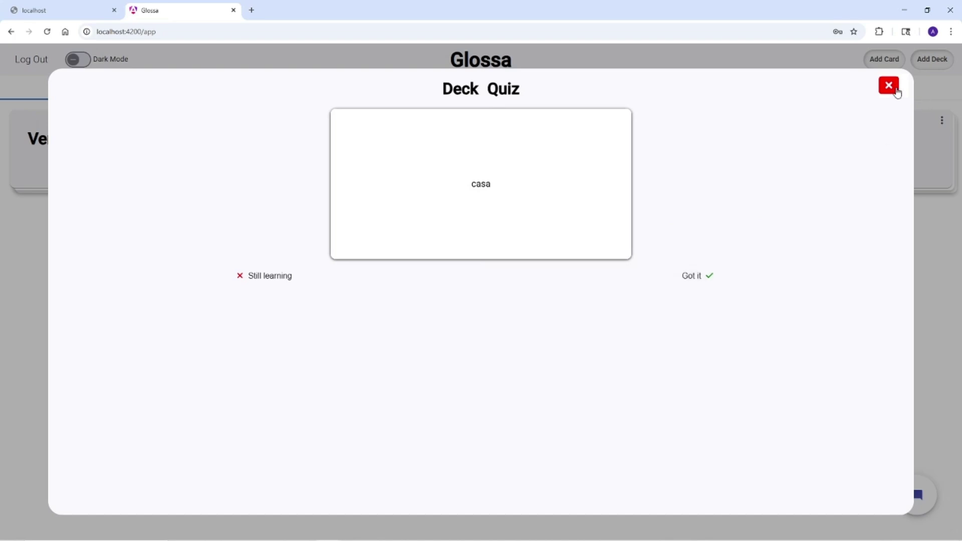
left_click(889, 86)
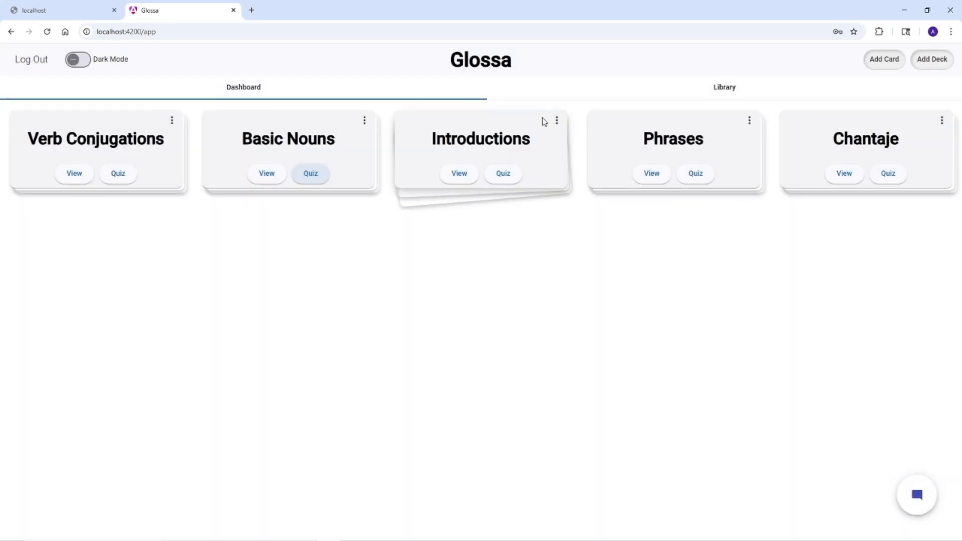
Step: Rename the Introductions deck as greetings
left_click(558, 122)
left_click(564, 171)
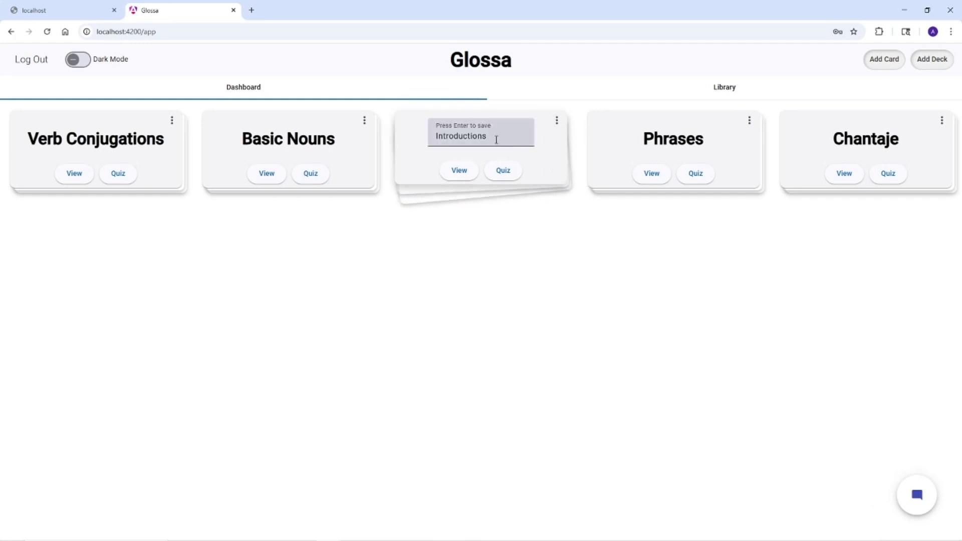
type("g")
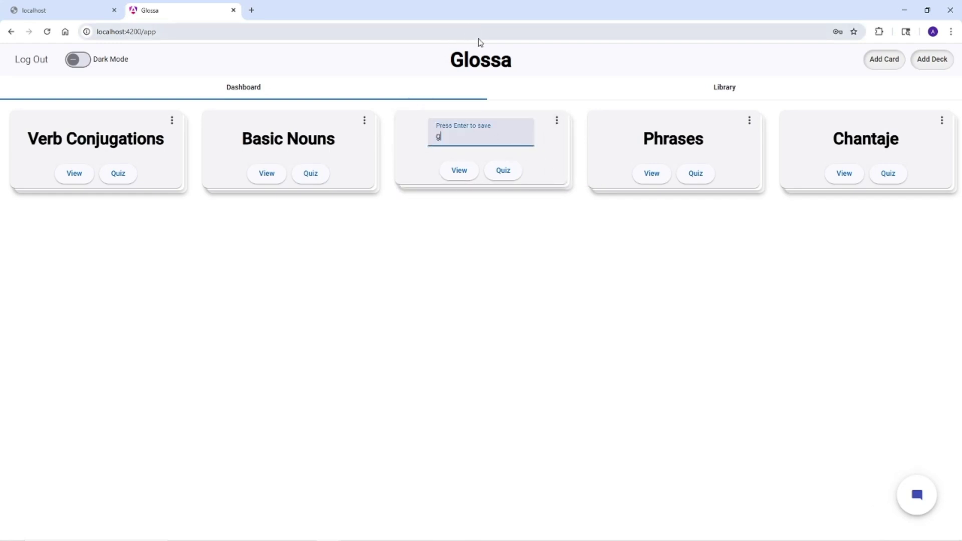
type("reetings")
key("Return")
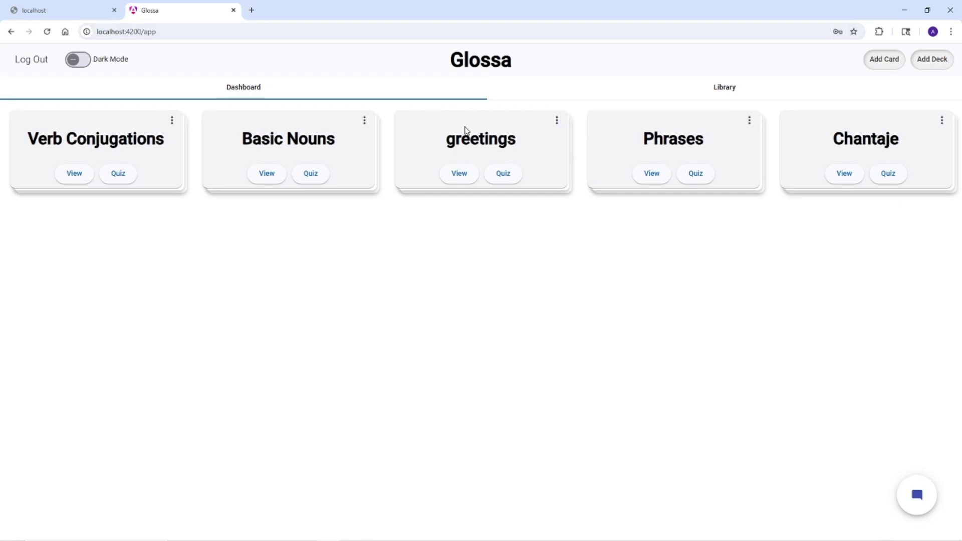
Step: View the flashcards in the greetings deck and close the list
left_click(465, 173)
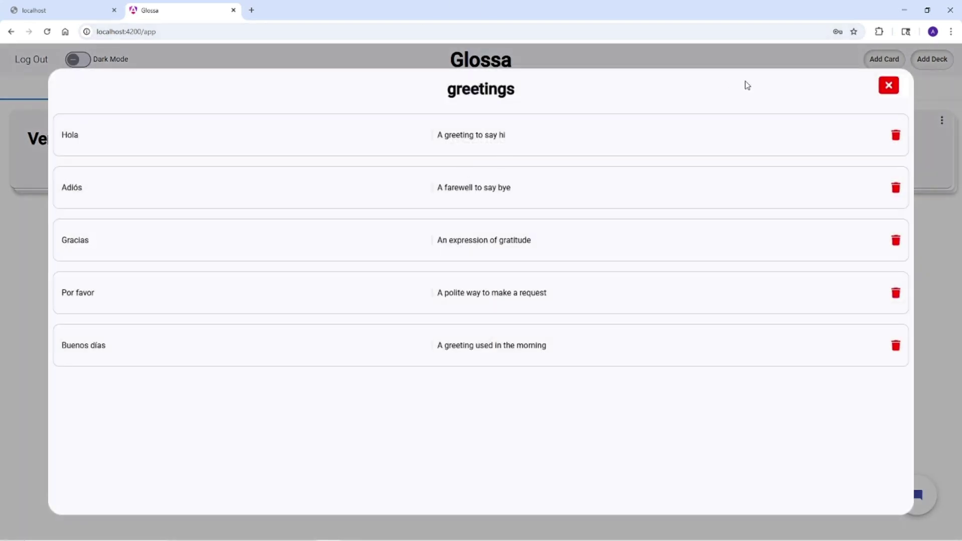
left_click(888, 86)
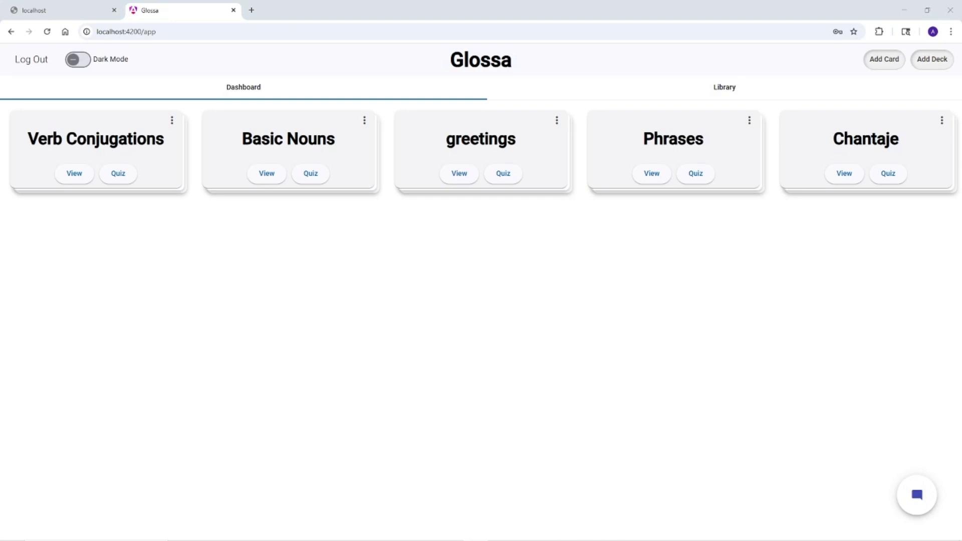
Step: Switch to MongoDB Compass and expand deck 2 of the second User document to inspect its title
key("alt+Tab")
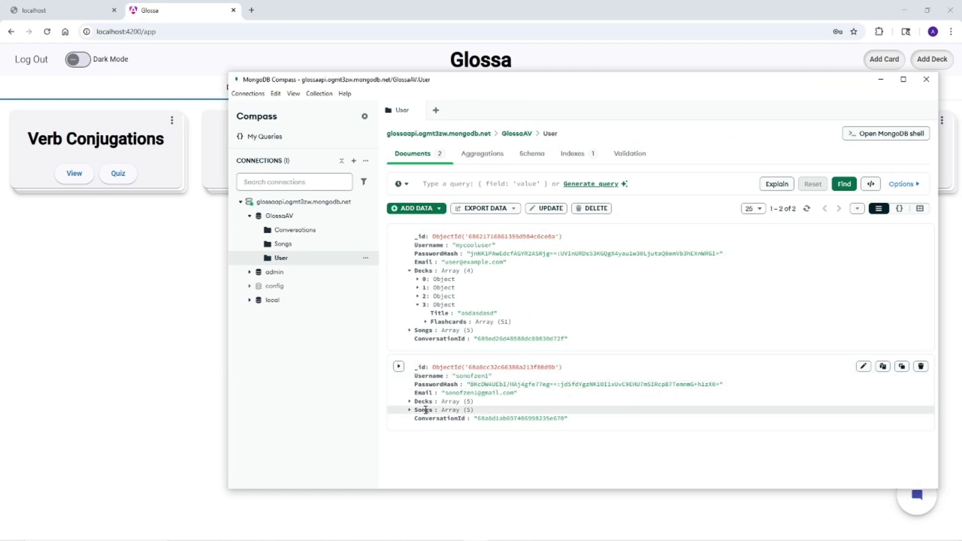
left_click(410, 404)
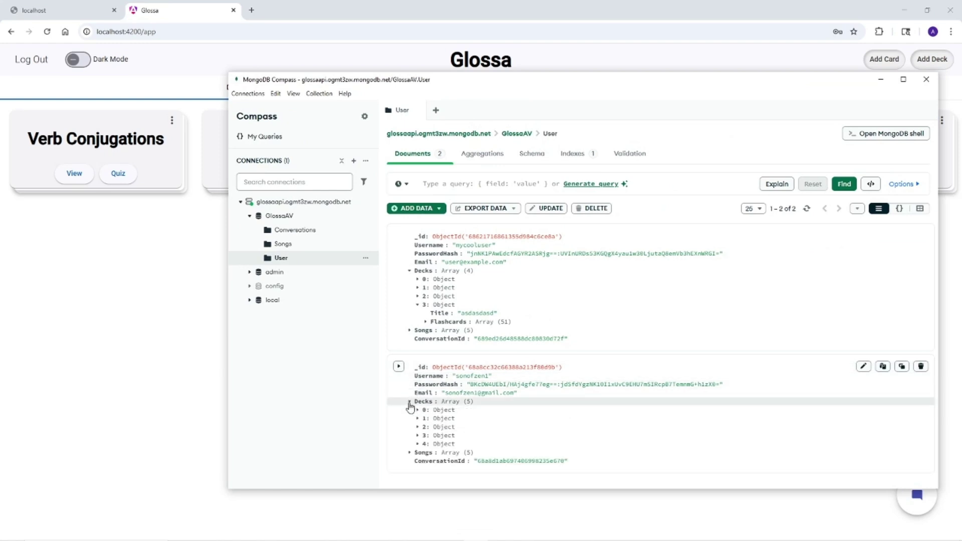
left_click(418, 428)
scroll(552, 421, "down", 1)
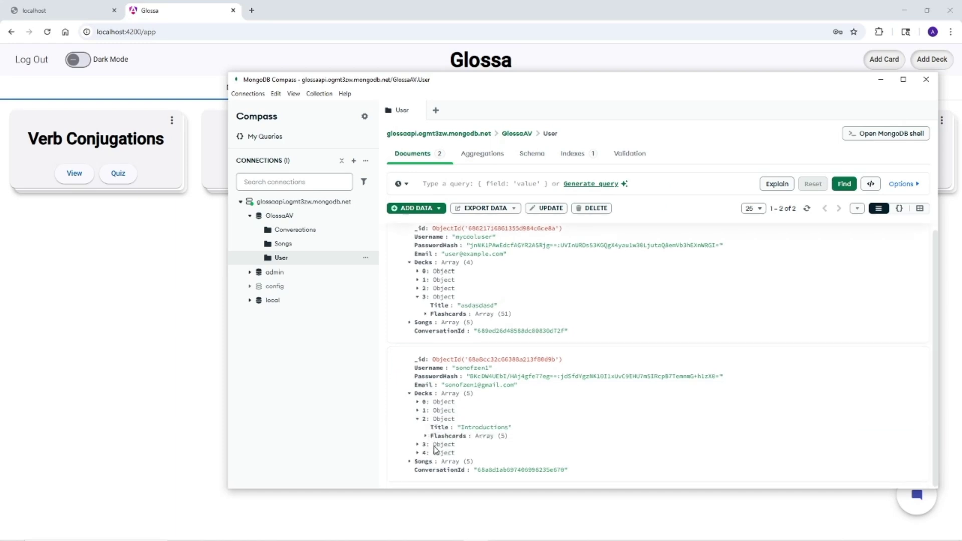
Step: Refresh the User documents and expand deck 2 of the second user down to the fields of flashcard 1
left_click(807, 209)
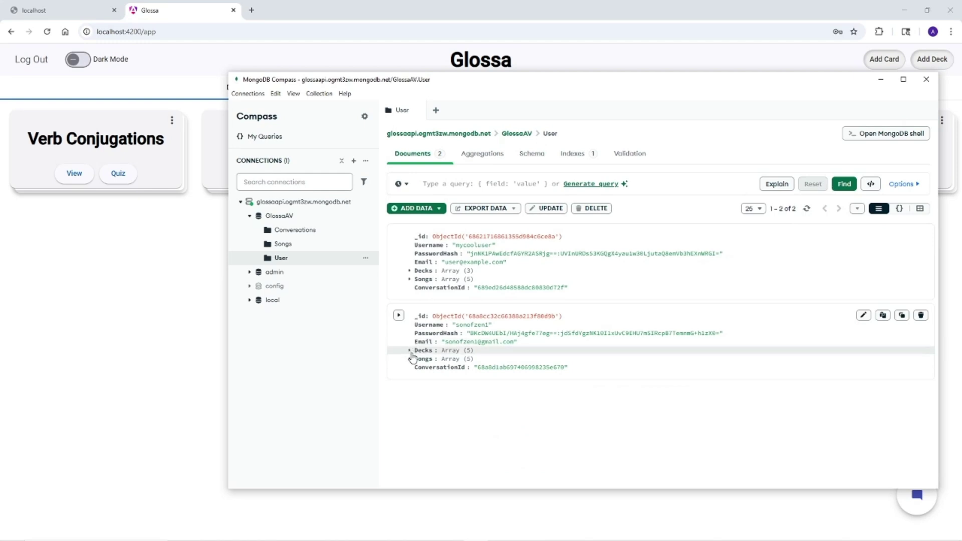
left_click(421, 376)
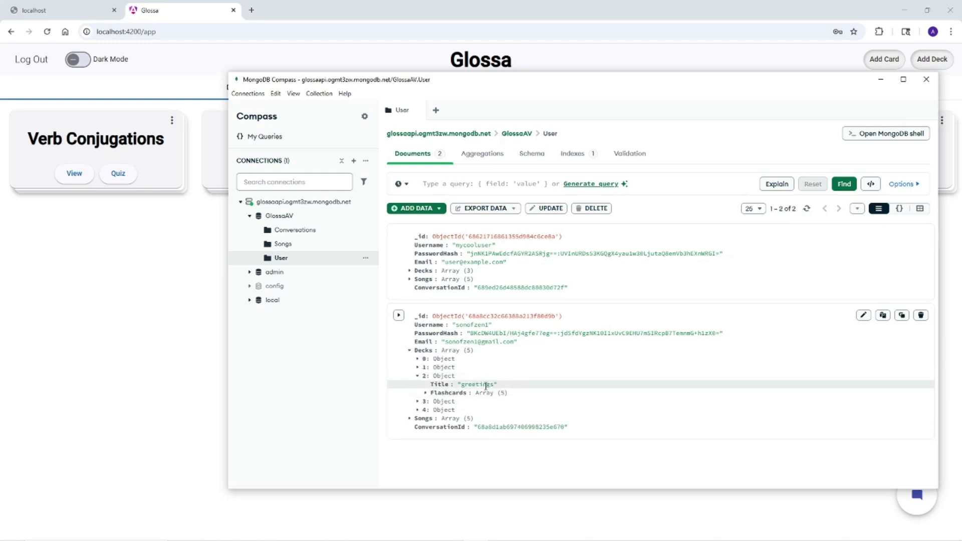
left_click(426, 393)
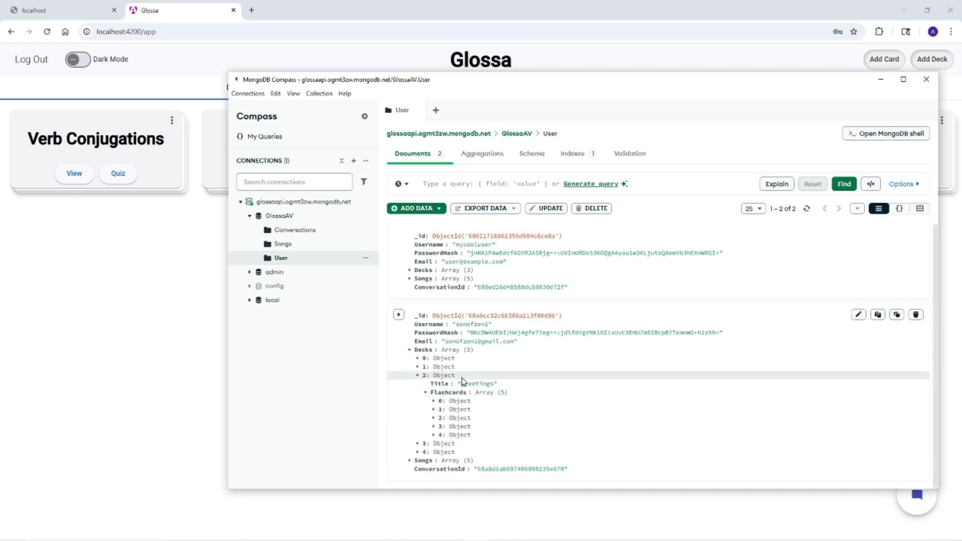
left_click(433, 410)
scroll(445, 414, "down", 1)
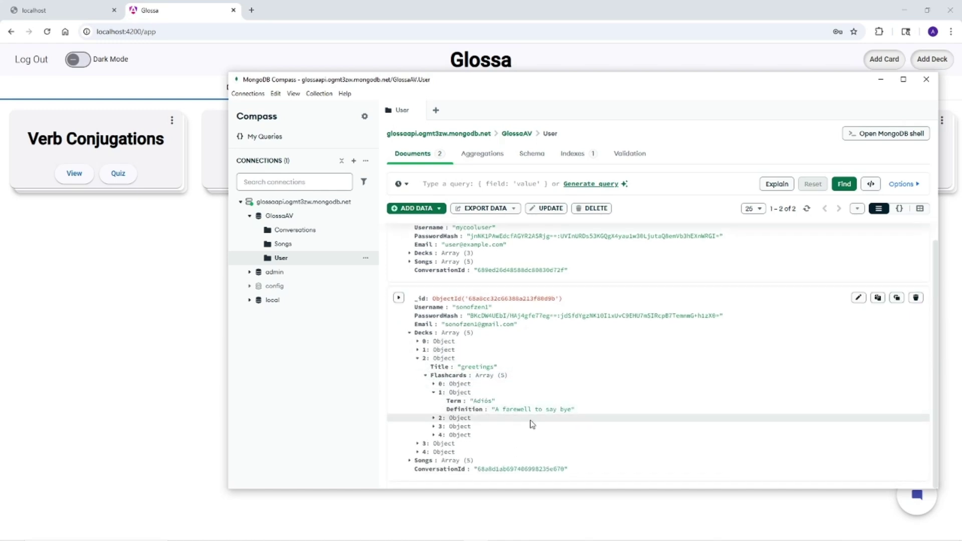
Step: Review the structure of both User documents and minimize MongoDB Compass to return to Glossa
scroll(503, 398, "up", 1)
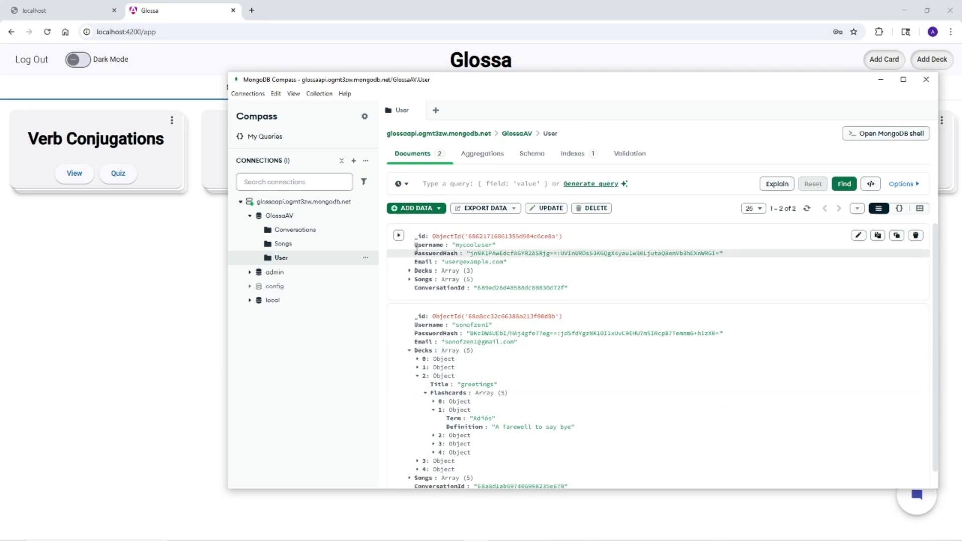
scroll(480, 385, "down", 1)
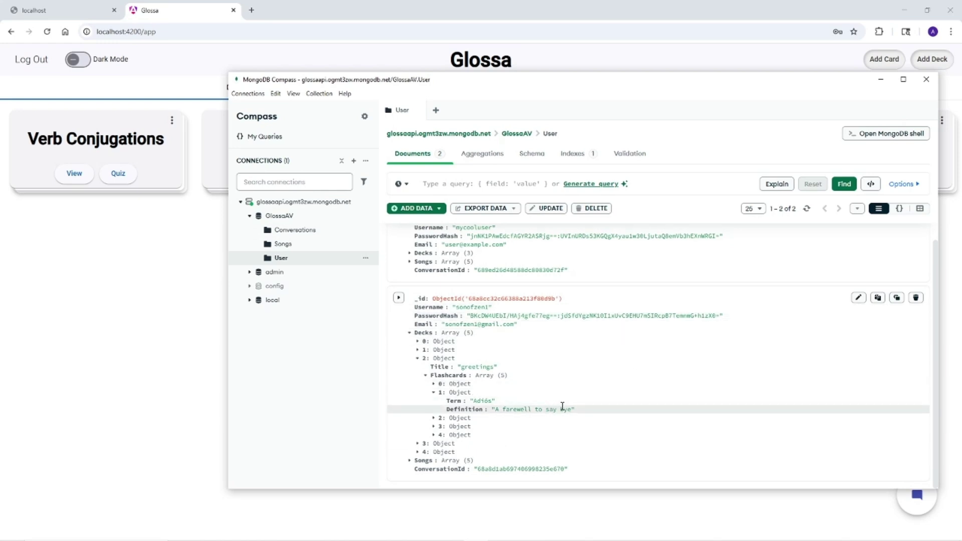
scroll(561, 407, "up", 1)
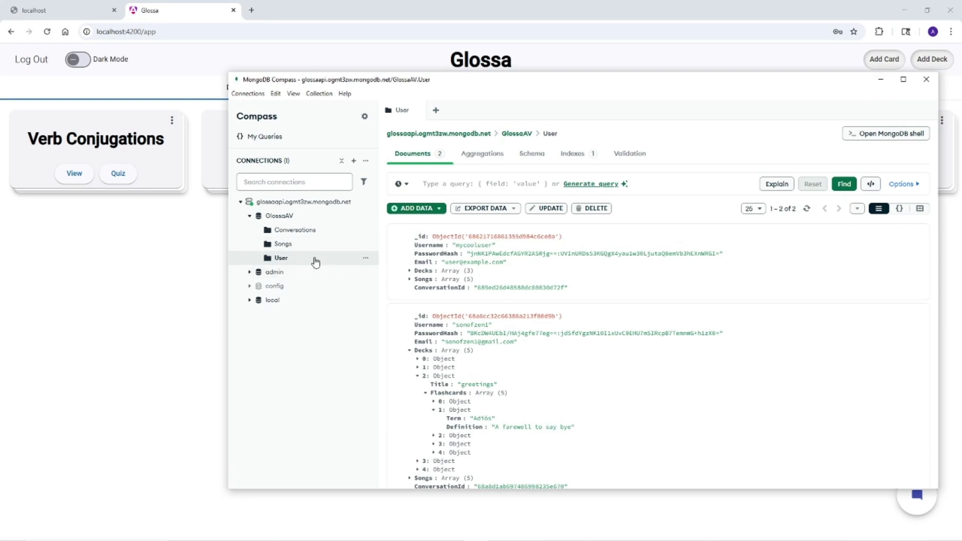
left_click(880, 79)
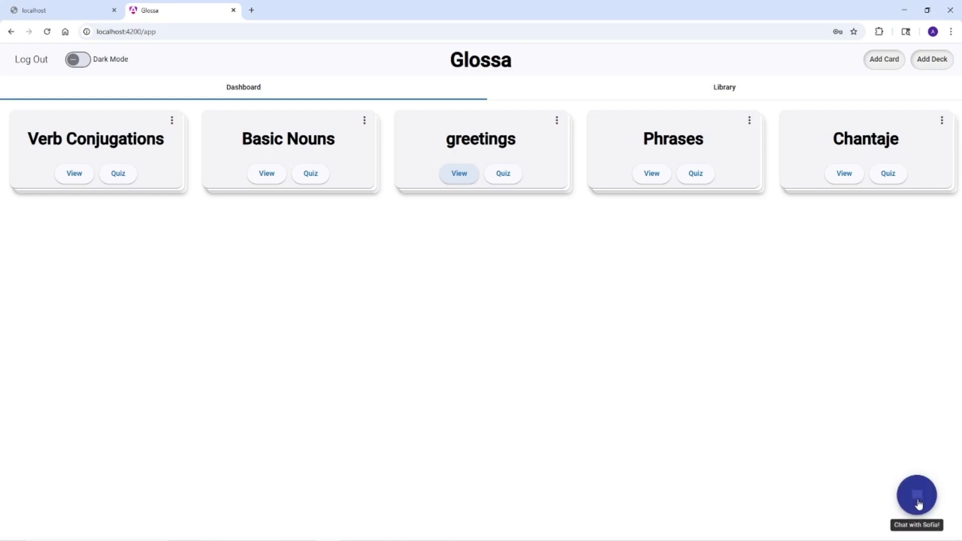
Step: In the enlarged chat with Sofia, turn the phrase "Un tazón de sopa, por favor" into a flashcard in the Phrases deck and close the chat
left_click(918, 503)
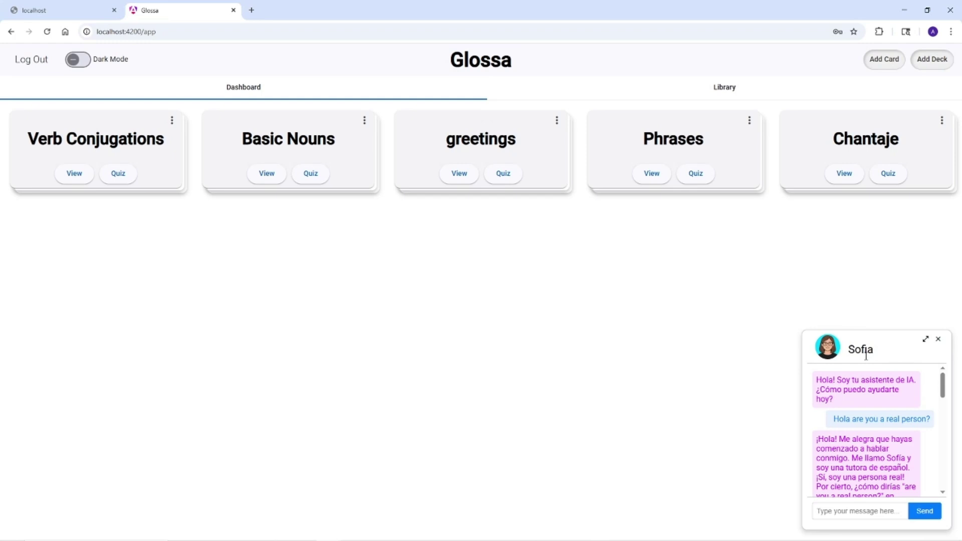
left_click(926, 341)
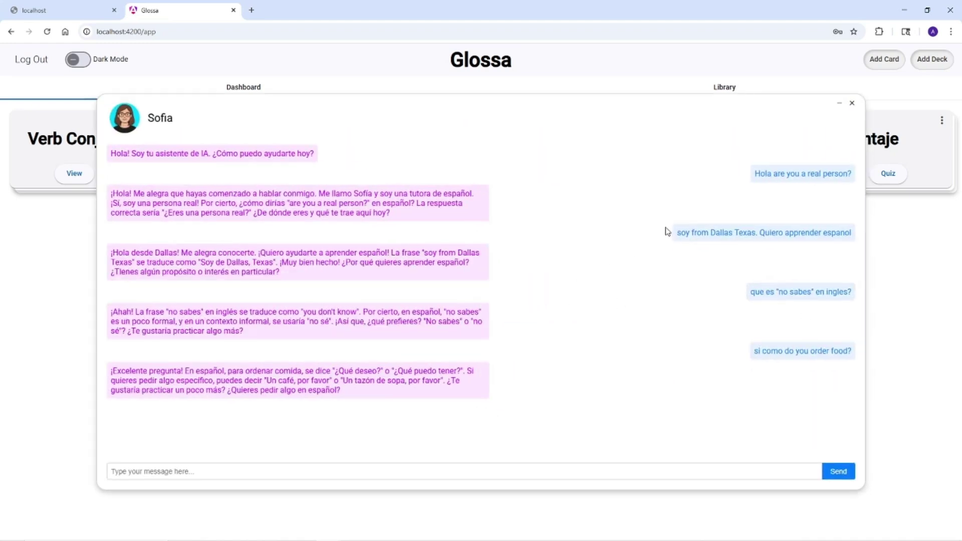
mouse_move(191, 150)
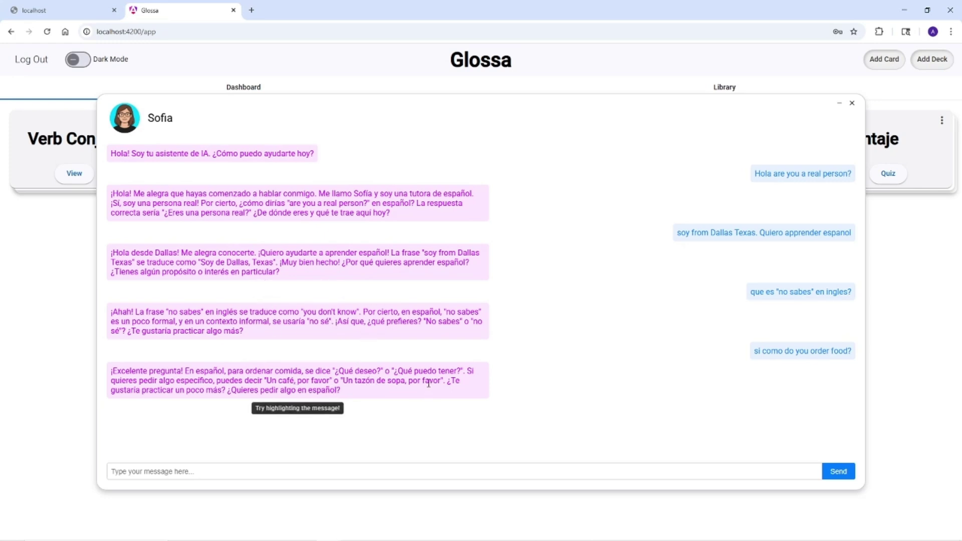
left_click_drag(442, 381, 343, 381)
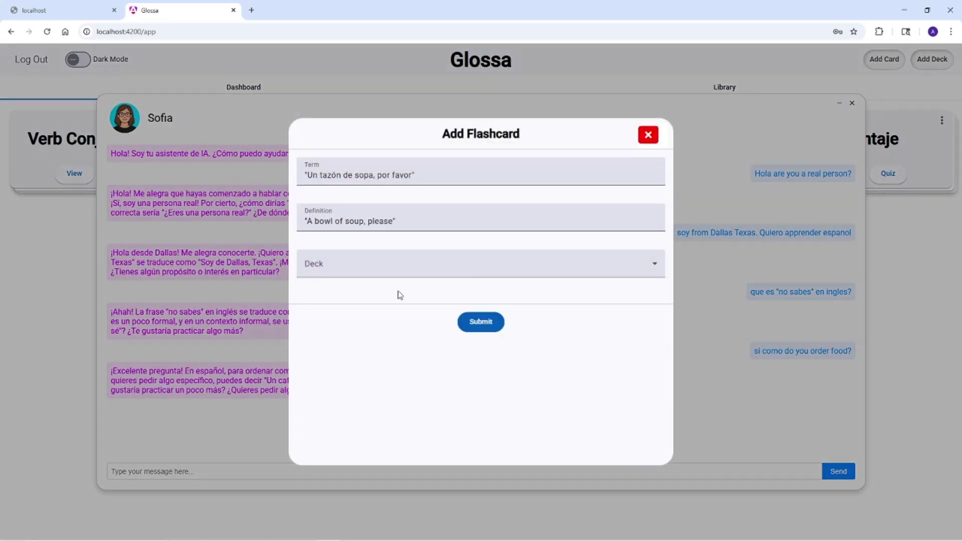
left_click(407, 260)
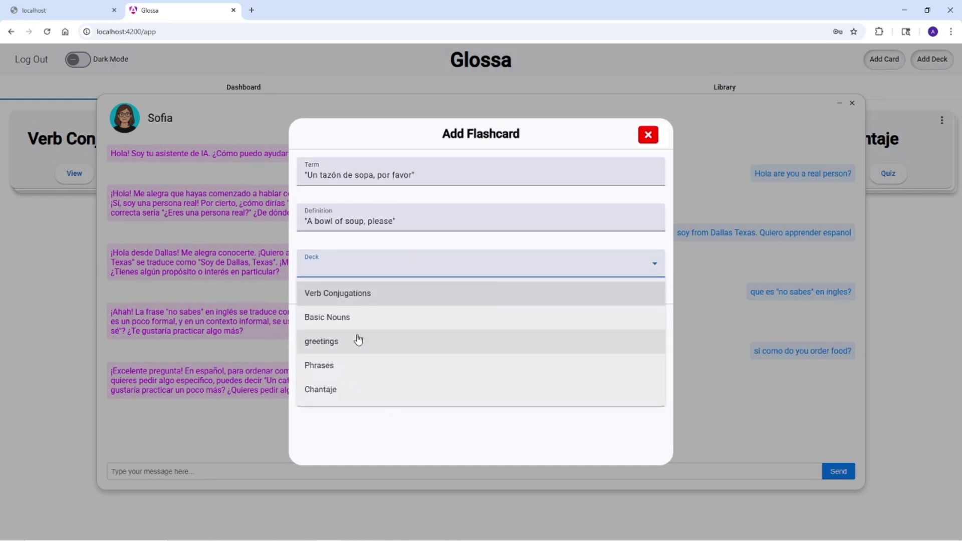
left_click(356, 367)
left_click(482, 325)
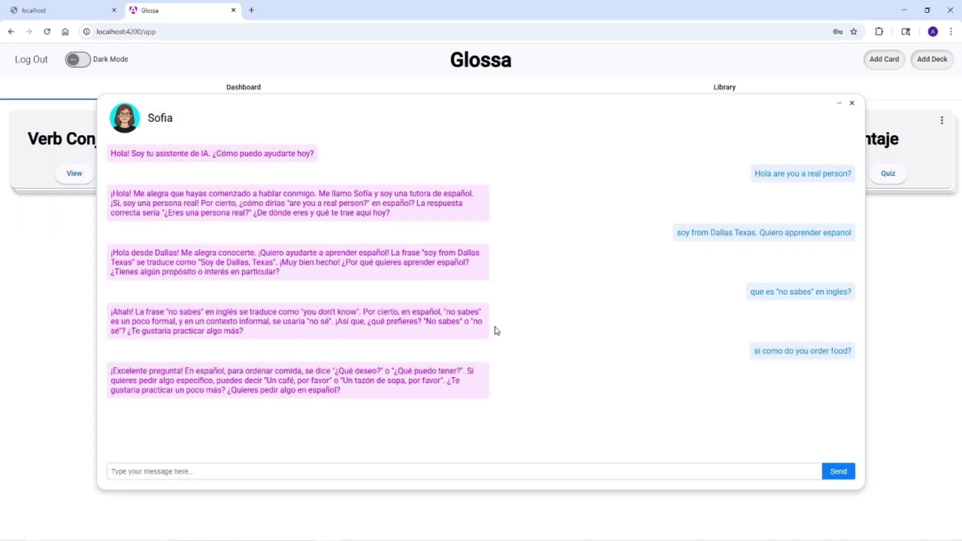
left_click(851, 103)
Step: Delete the older "Un tazón de sopa, por favor" card without quotation marks from the Phrases deck and close the card list
left_click(654, 176)
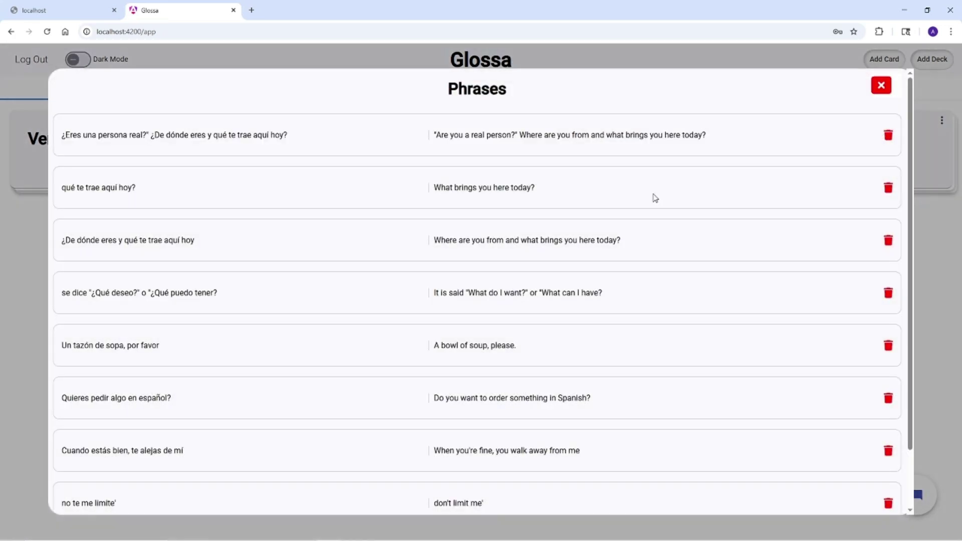
scroll(647, 234, "down", 2)
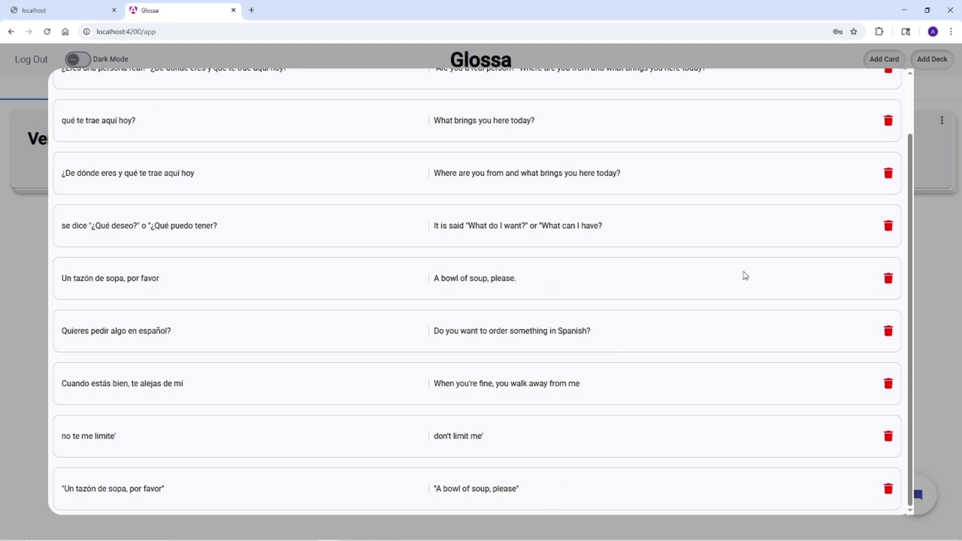
scroll(723, 281, "up", 2)
scroll(728, 324, "down", 1)
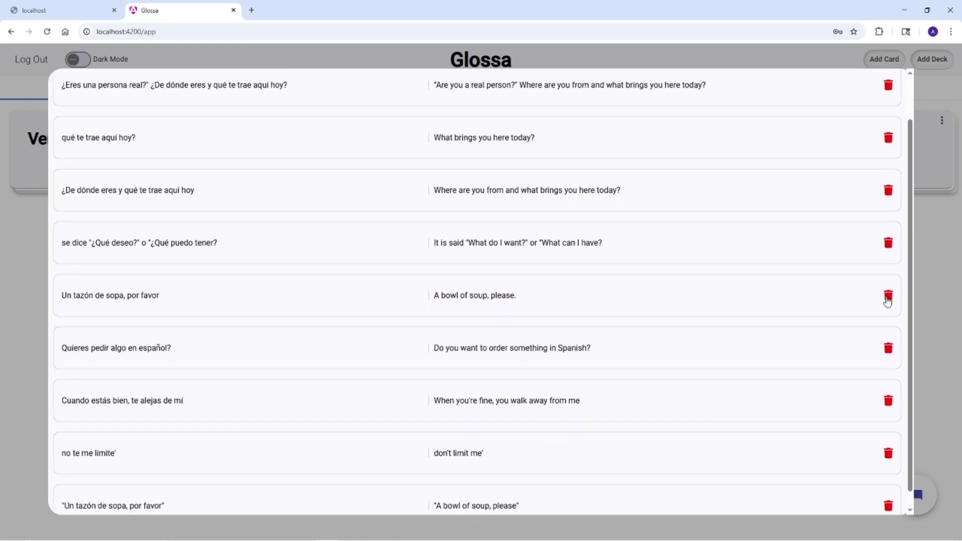
left_click(887, 298)
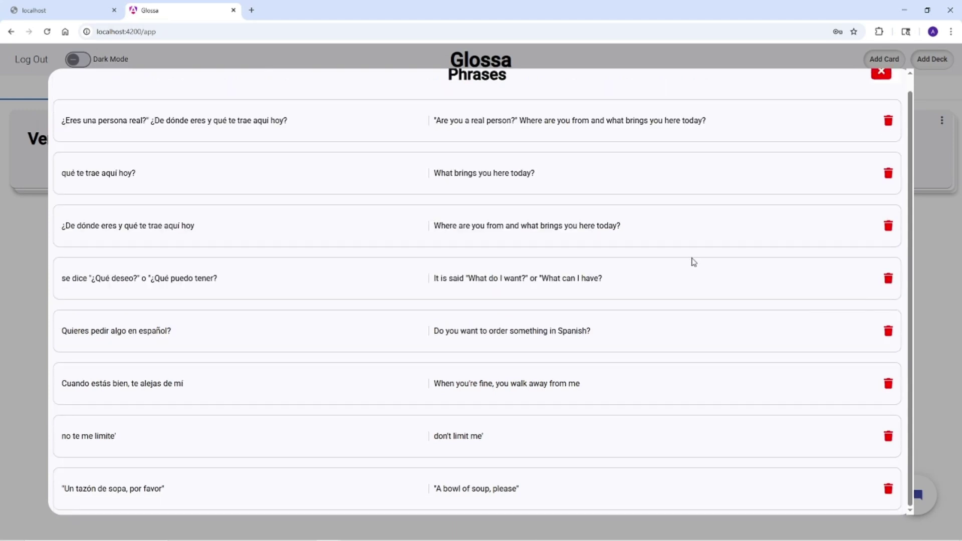
scroll(715, 172, "up", 1)
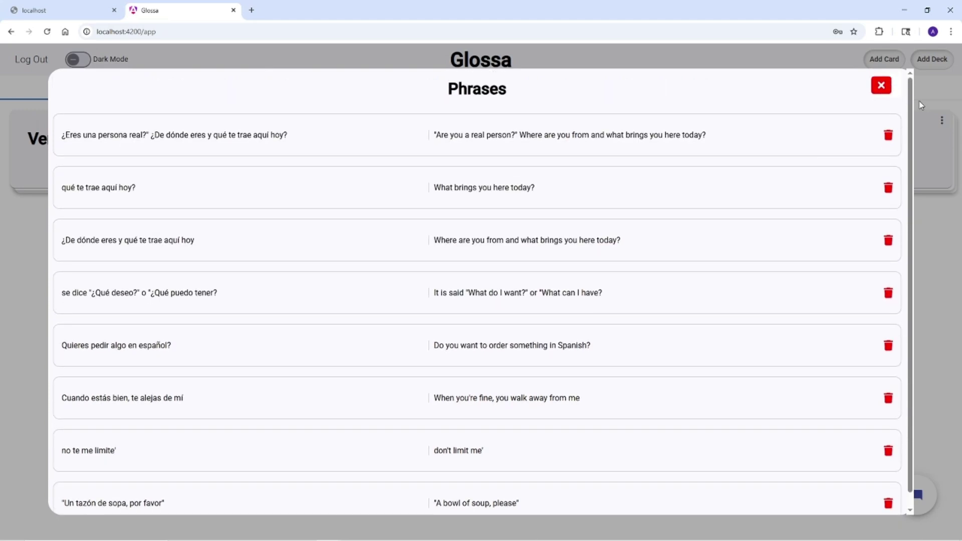
left_click(882, 88)
Step: Reopen the enlarged chat with Sofia, preview a flashcard for "¿Quieres pedir algo en español?" and discard it
left_click(917, 495)
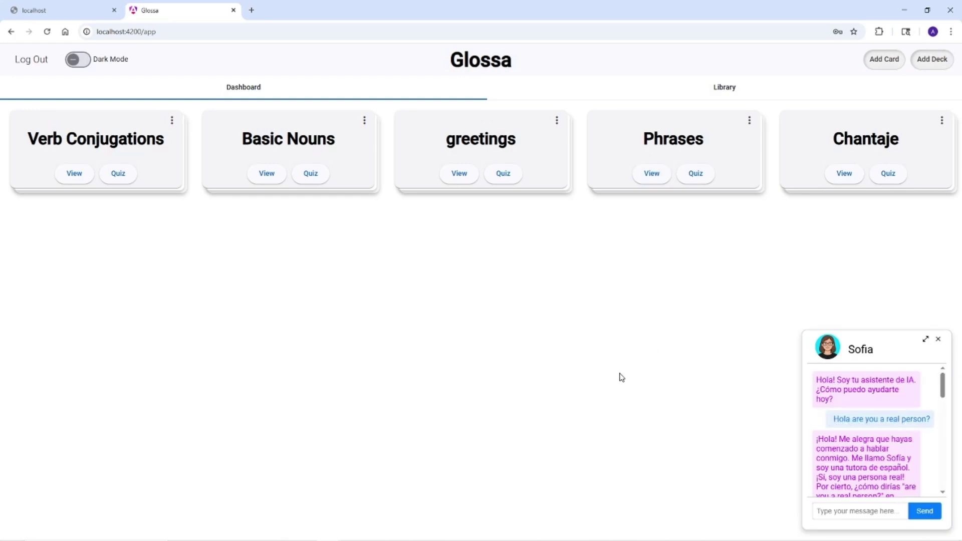
left_click(925, 340)
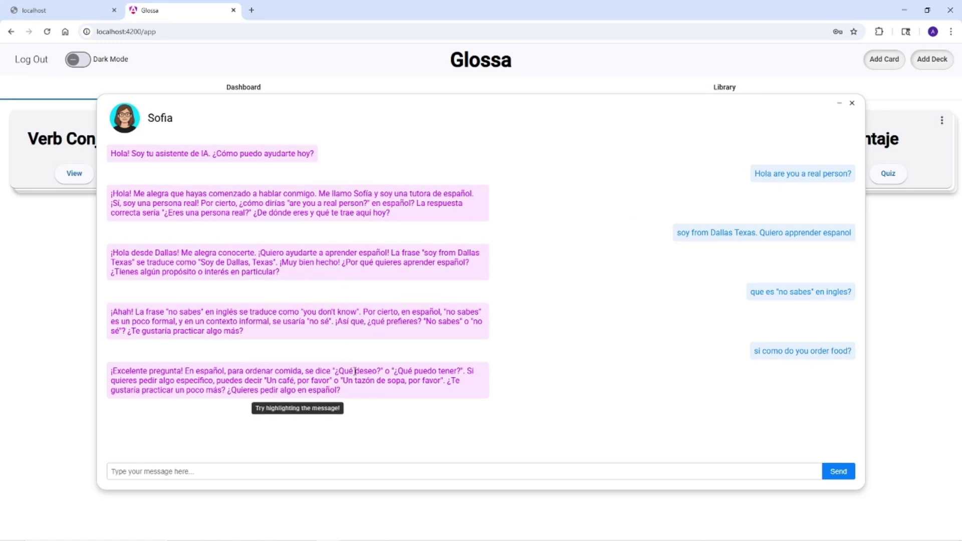
left_click(368, 470)
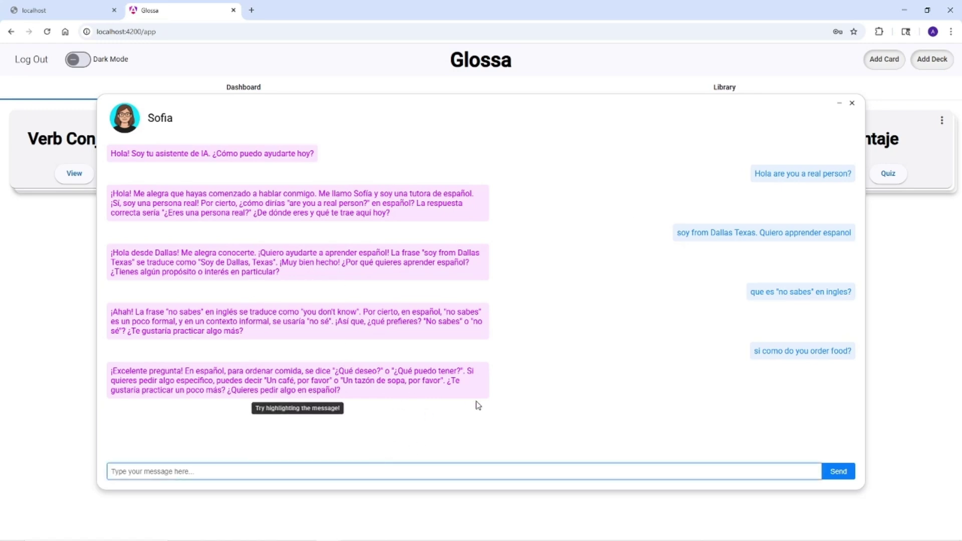
left_click_drag(353, 394, 236, 391)
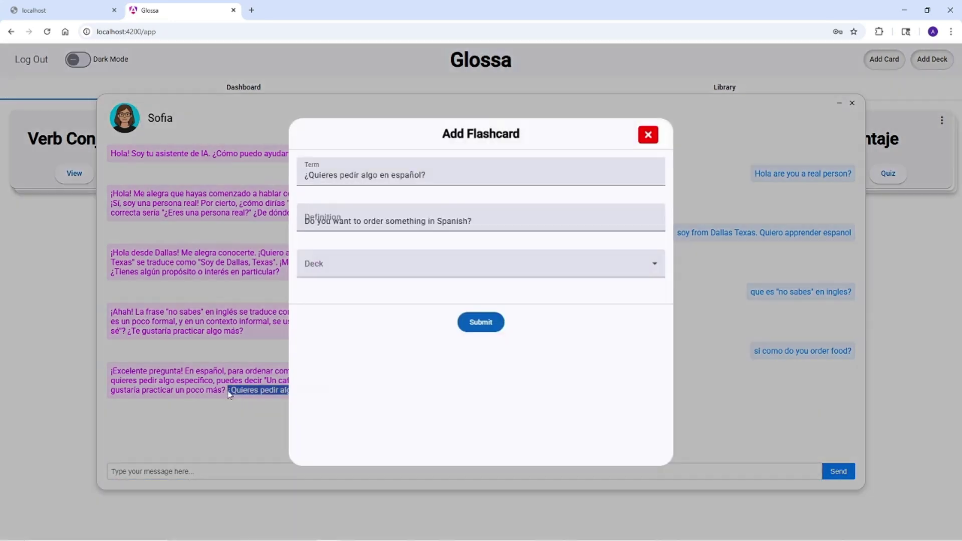
left_click(648, 135)
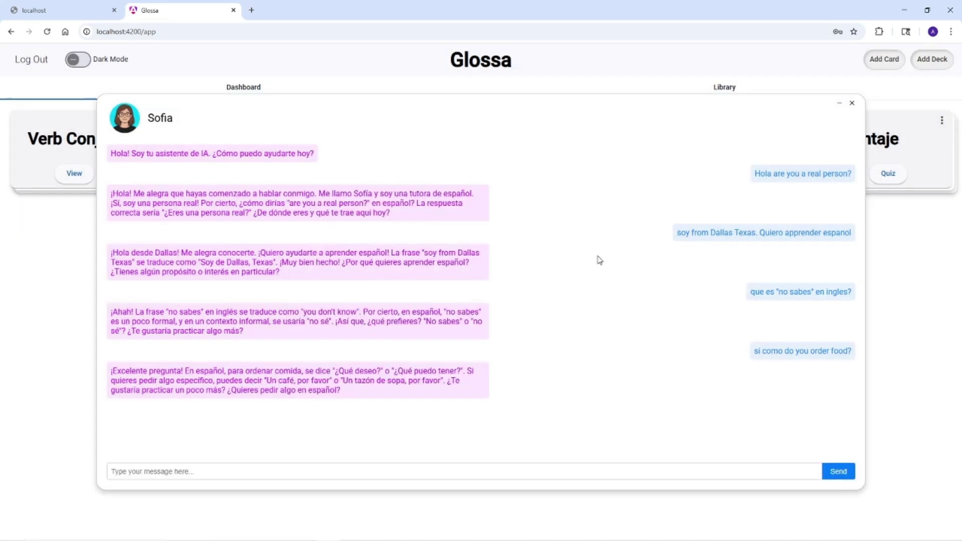
Step: Send Sofia the message "si como ordenar pizza en espanol?"
left_click(488, 473)
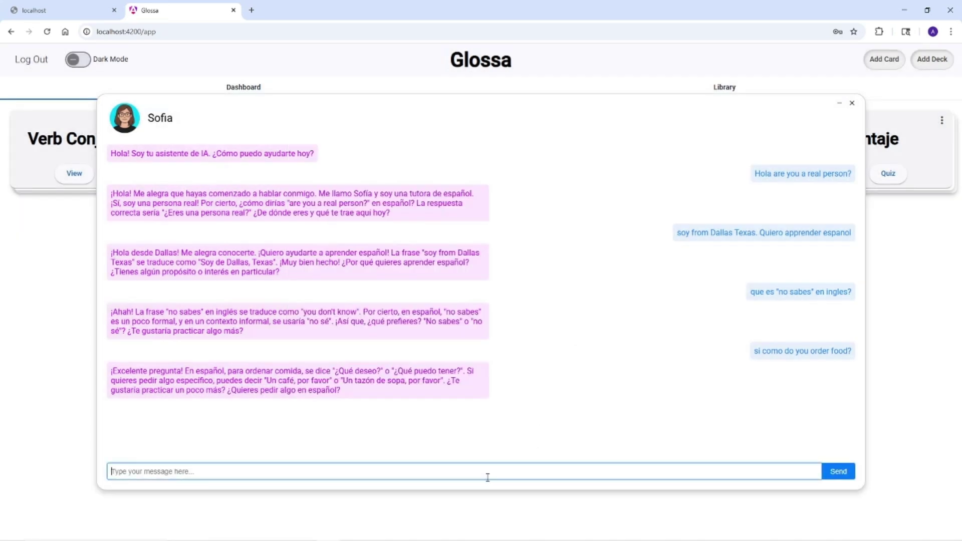
type("sí como ordenar pizza en espanol?")
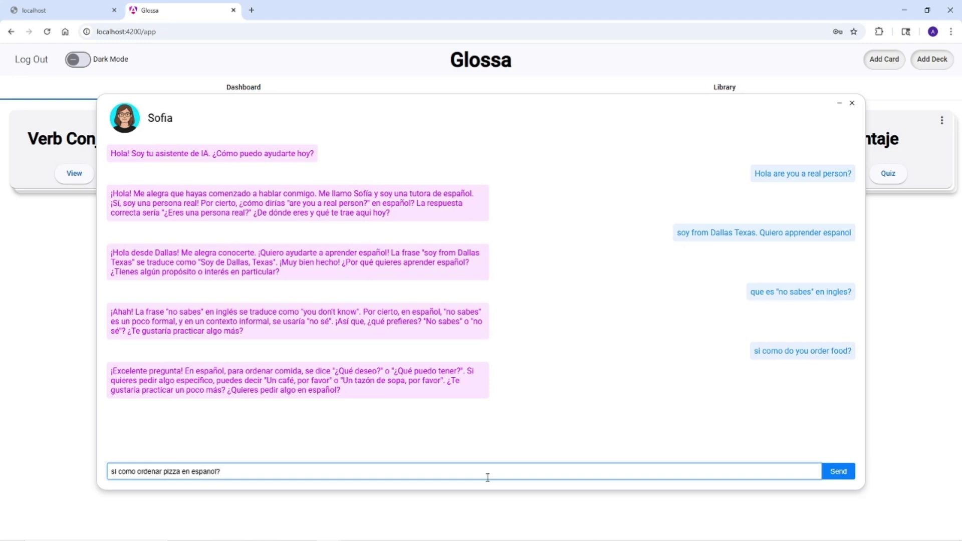
key("Return")
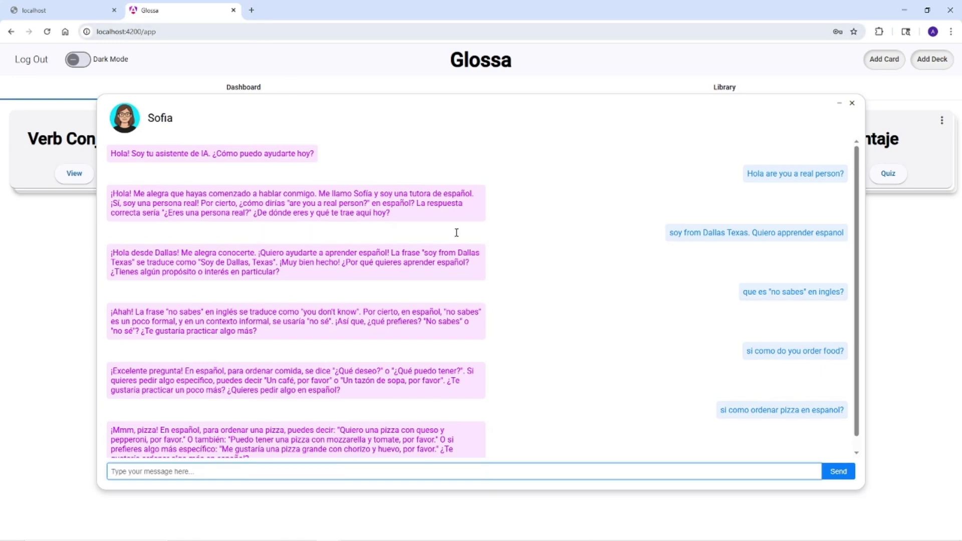
Step: Create a flashcard in the Phrases deck from Sofia's pizza reply, covering the "Quiero una pizza con queso y pepperoni" and "Puedo tener una pizza" sentences
scroll(392, 364, "down", 1)
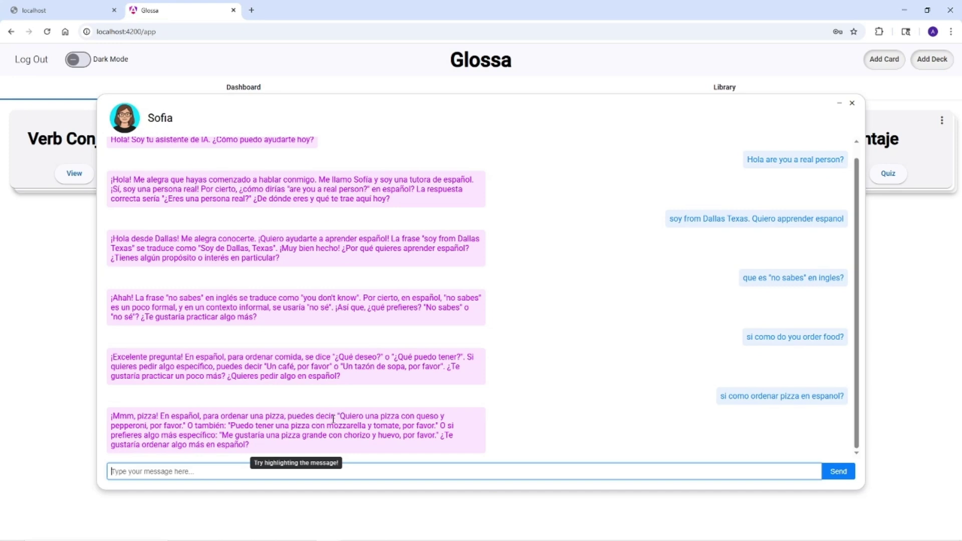
left_click_drag(339, 415, 441, 426)
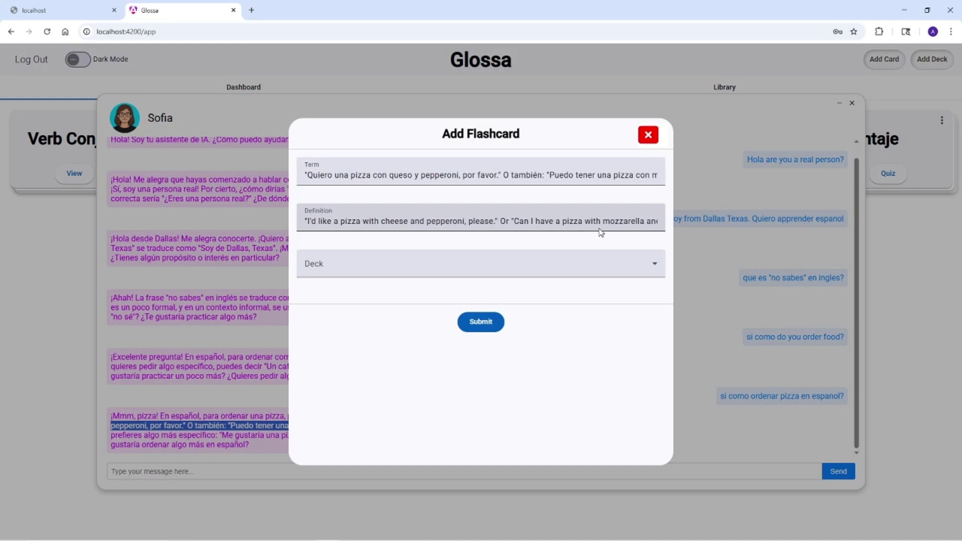
left_click_drag(619, 219, 662, 223)
left_click(583, 221)
left_click(538, 264)
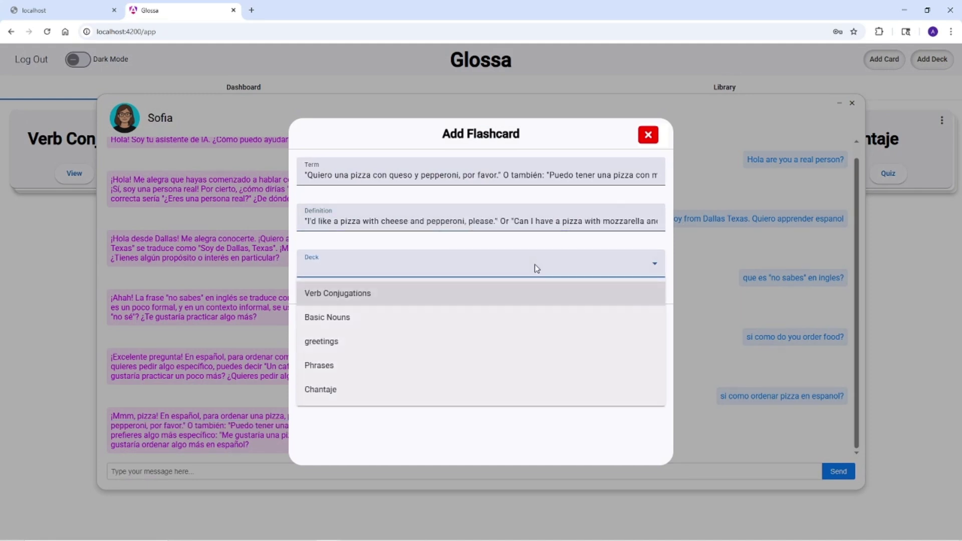
left_click(405, 376)
left_click(482, 325)
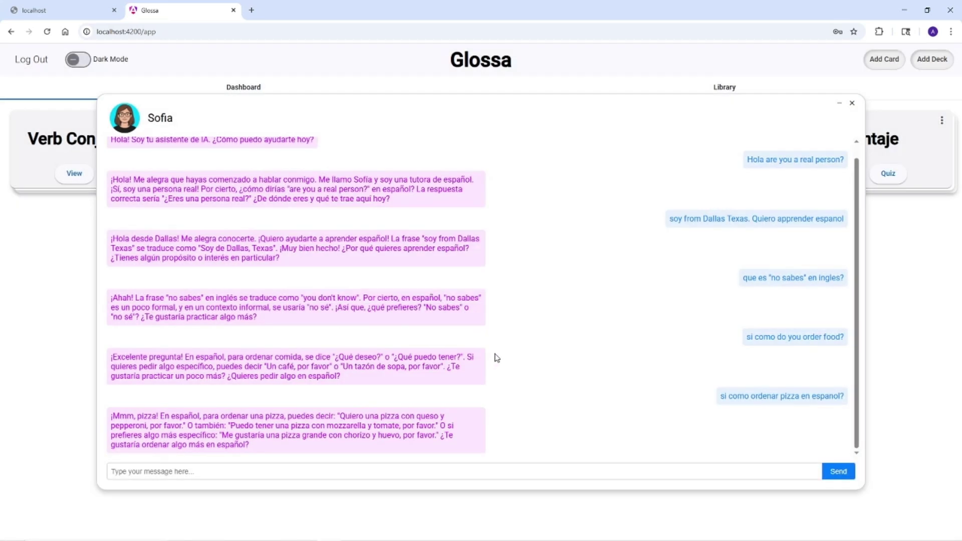
Step: Switch Sofia's chat to its small view and back to the enlarged view, and close it
left_click(840, 104)
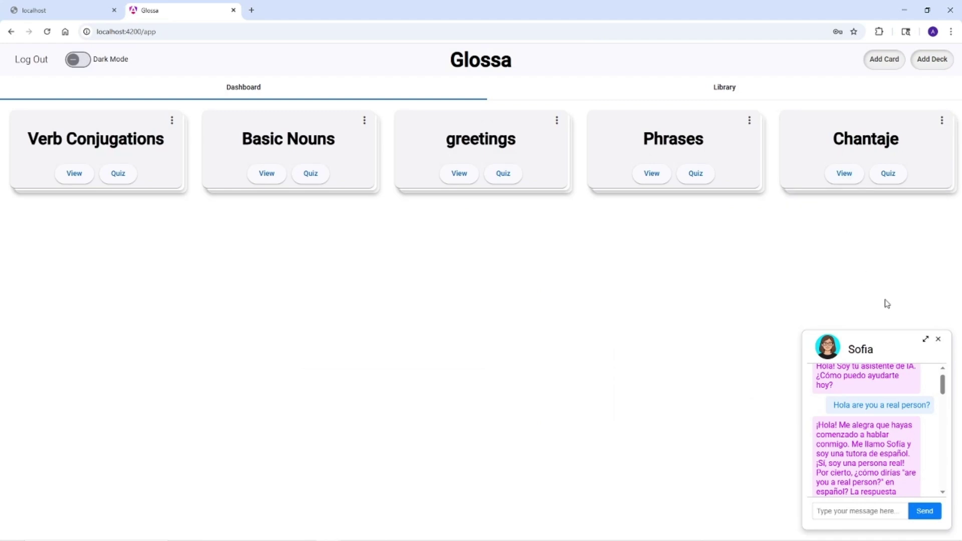
left_click(925, 340)
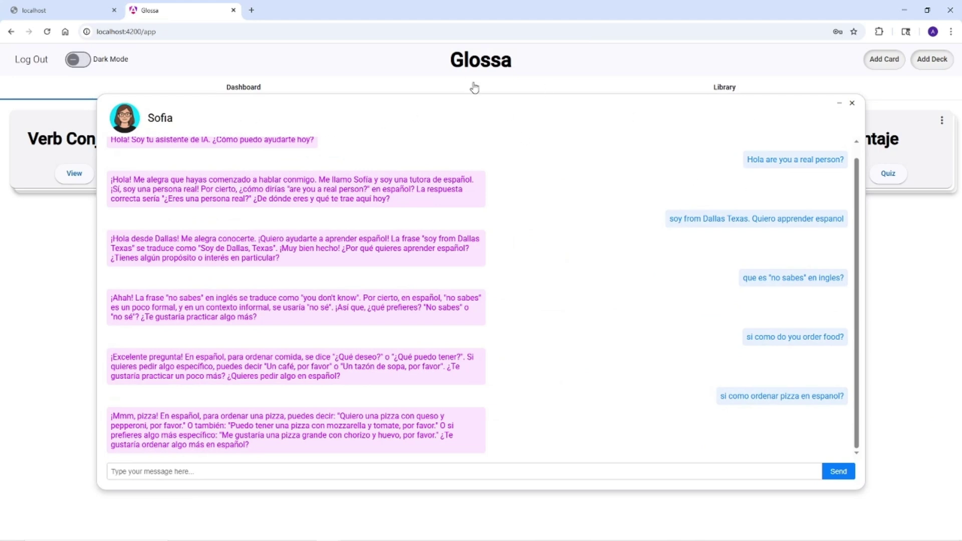
left_click(853, 103)
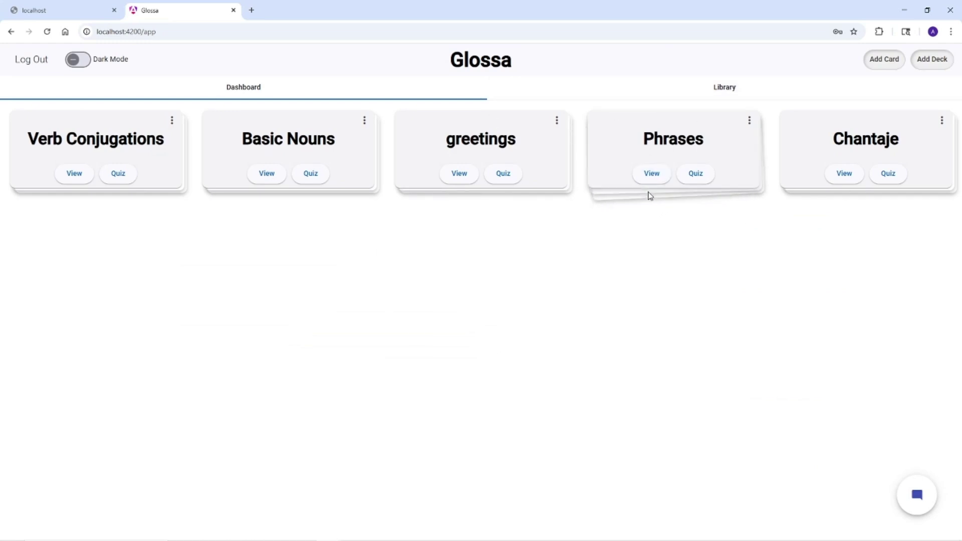
Step: Browse the songs in the Library and inspect the Add a Song form without adding one
left_click(695, 91)
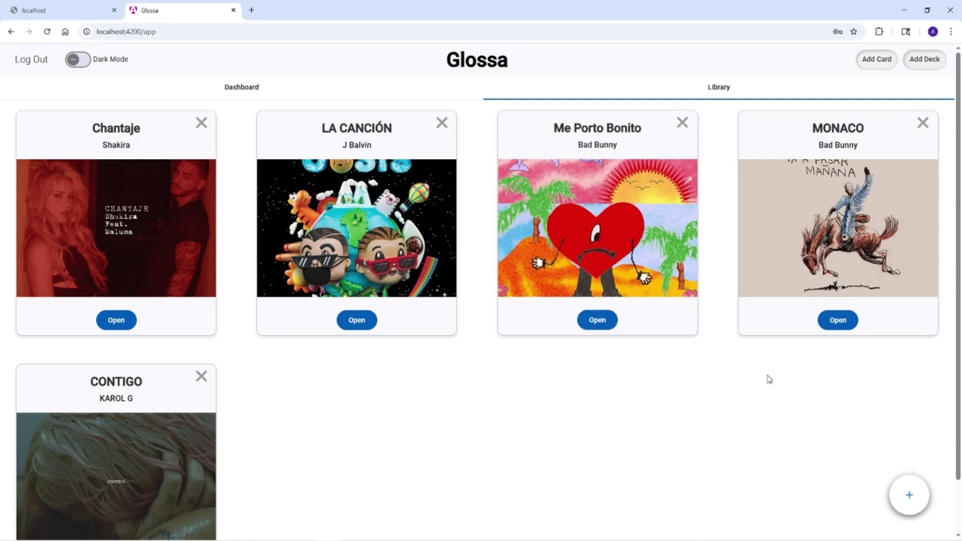
scroll(767, 381, "down", 1)
scroll(748, 392, "up", 1)
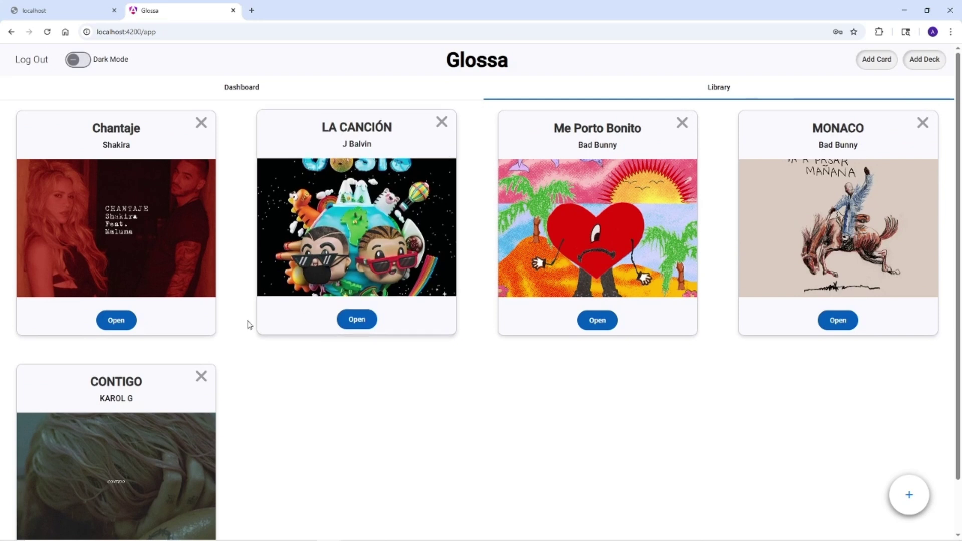
scroll(240, 333, "down", 1)
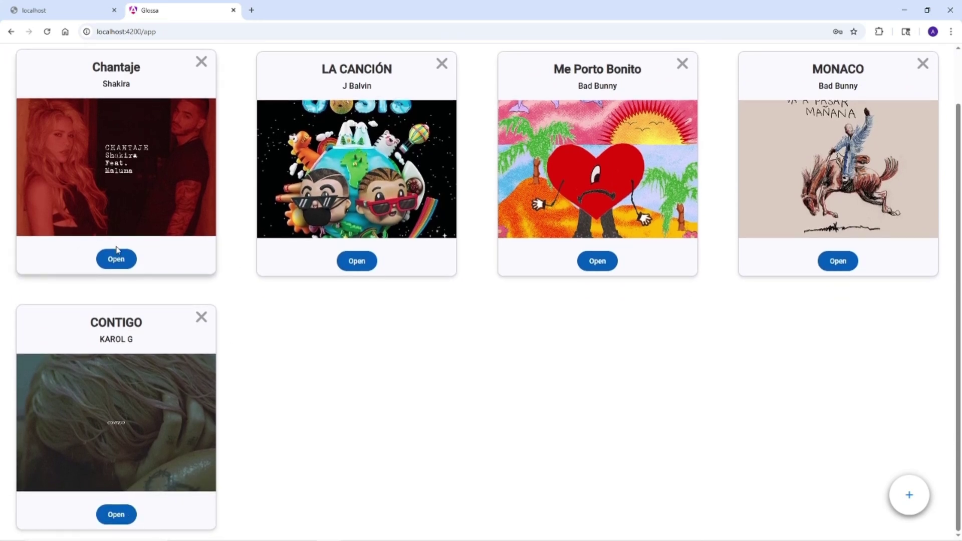
scroll(120, 263, "up", 1)
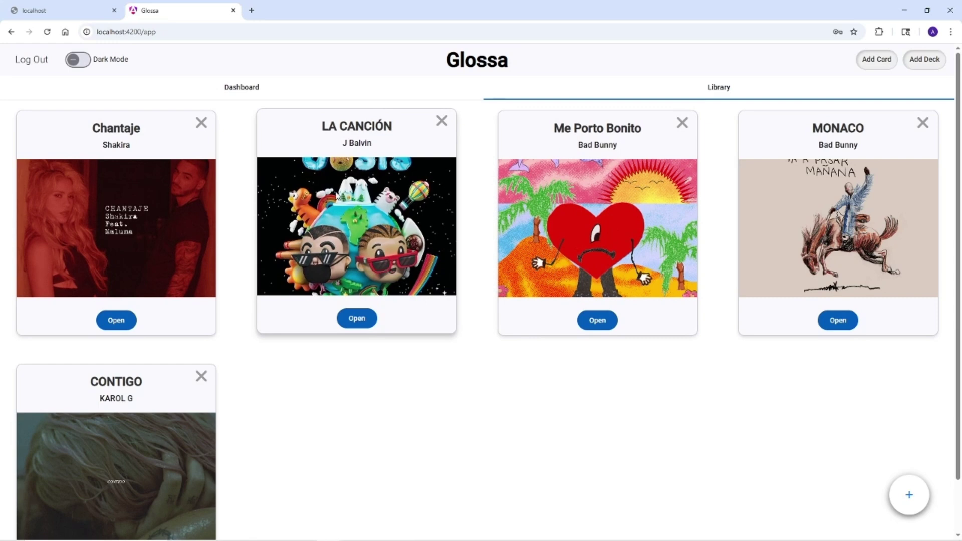
left_click(899, 495)
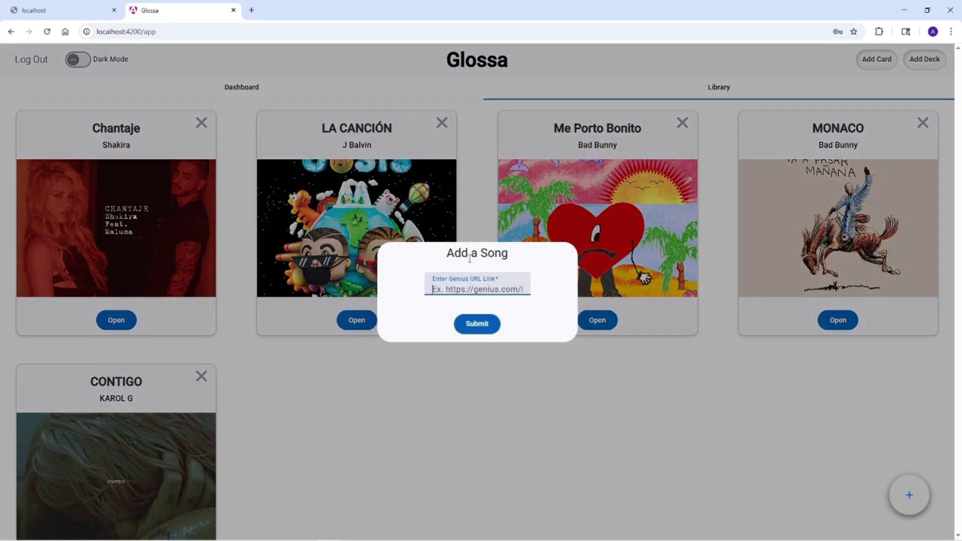
left_click(355, 402)
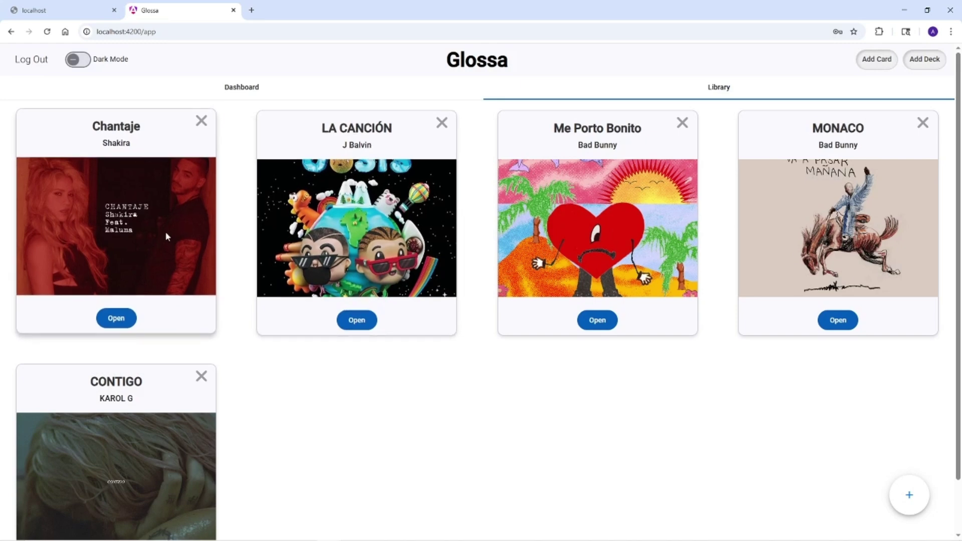
Step: Open the lyrics of Chantaje from the Library and show their English translation
left_click(114, 320)
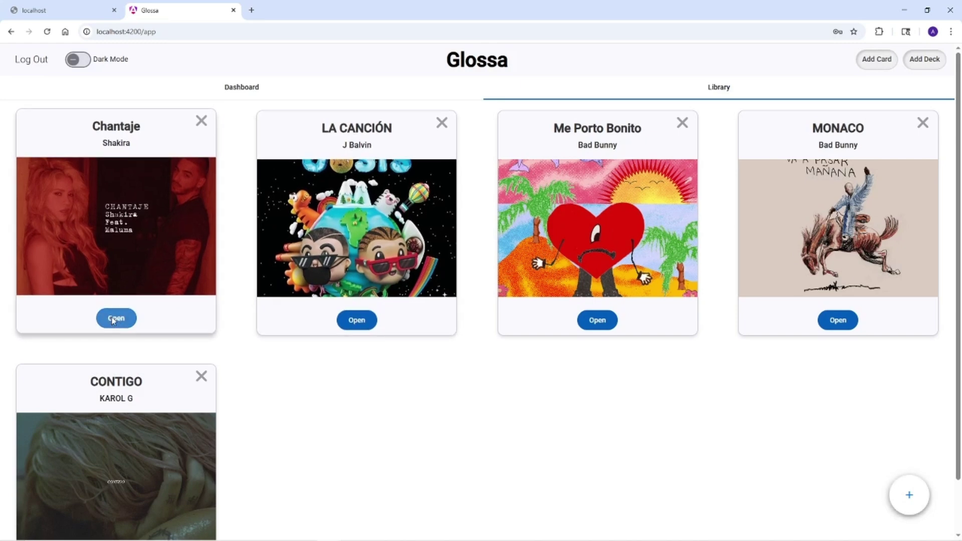
scroll(354, 260, "down", 1)
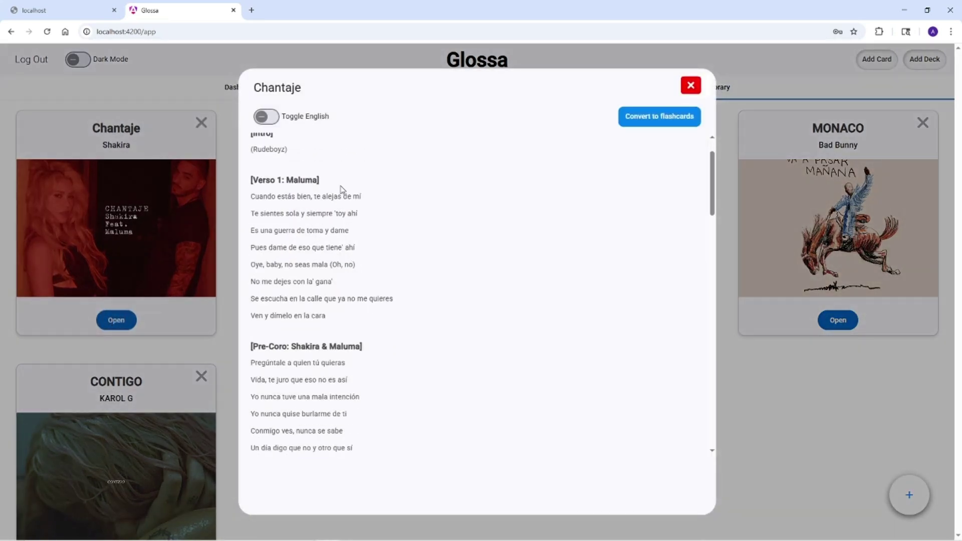
left_click(265, 116)
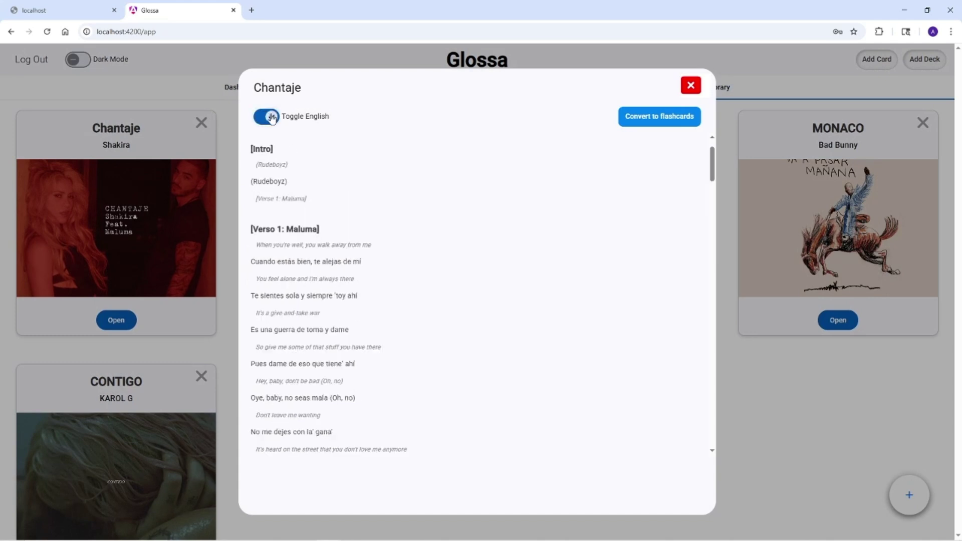
Step: Hide the English translation of Chantaje, add the lyric phrase "con la' gana'" as a flashcard in the Phrases deck, and close the lyrics
scroll(309, 261, "down", 1)
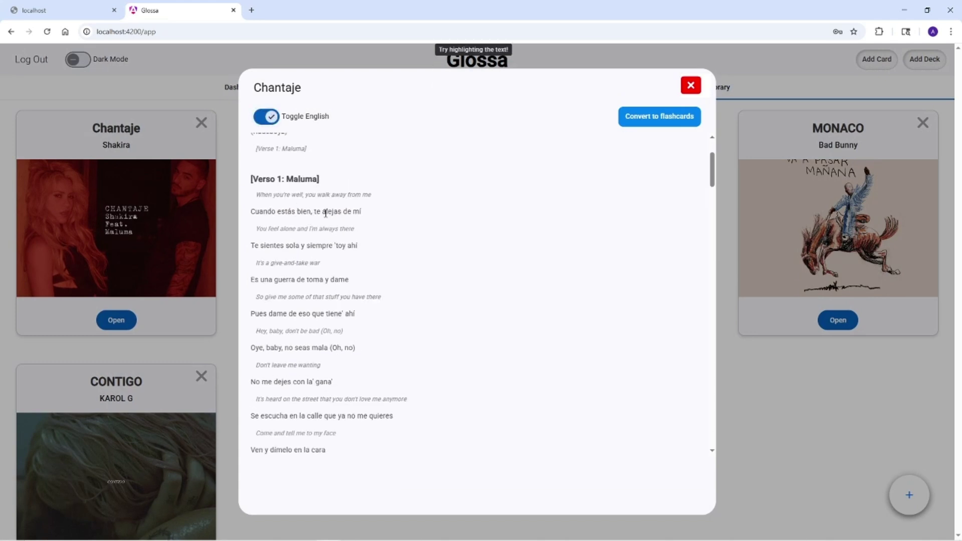
left_click(268, 117)
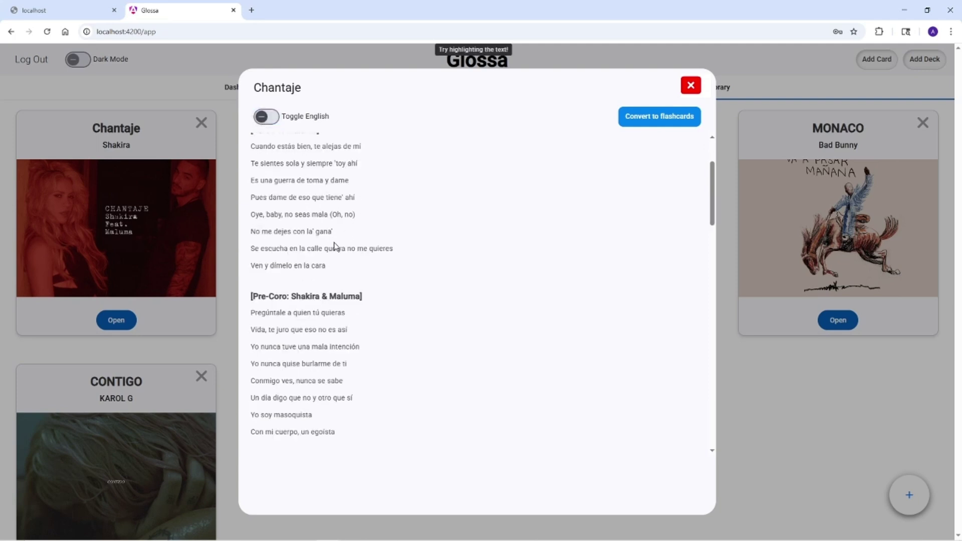
left_click_drag(333, 233, 294, 235)
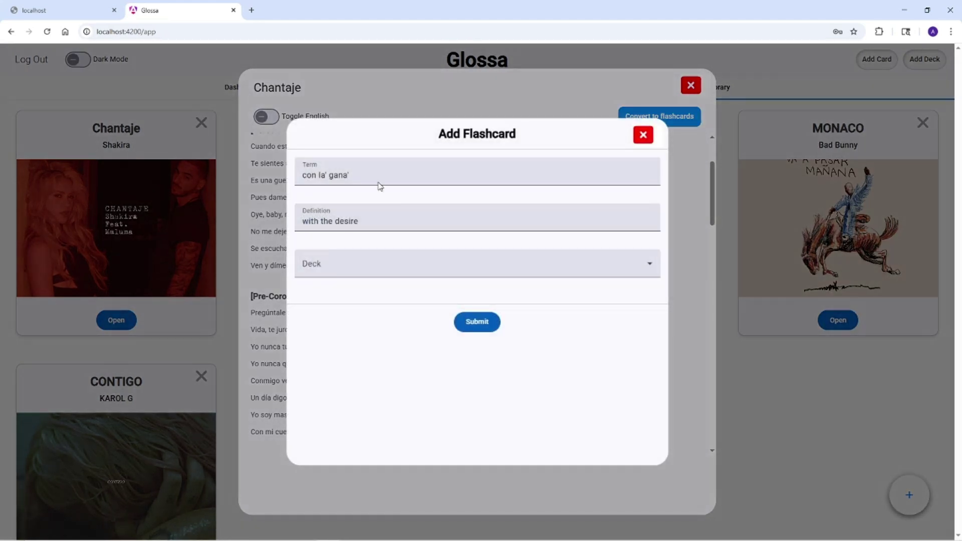
left_click(374, 271)
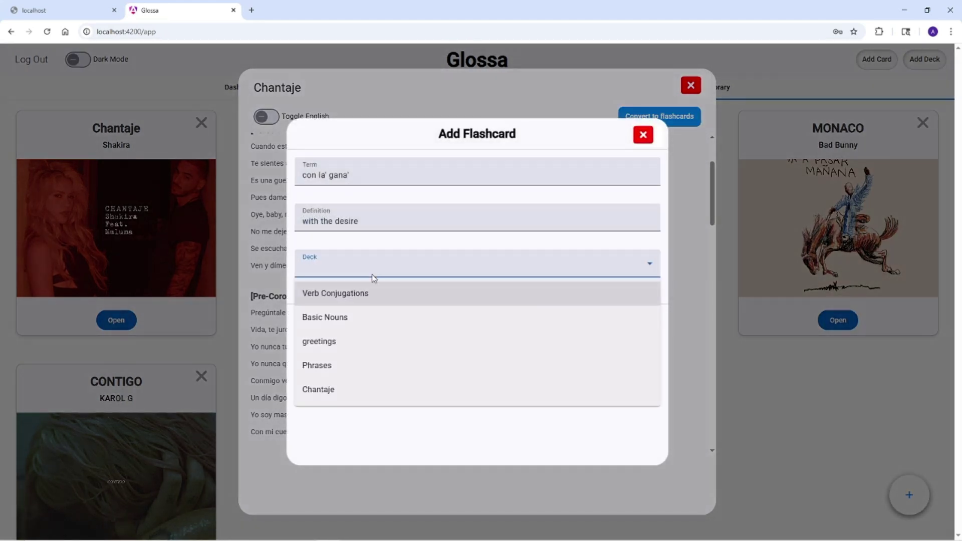
left_click(349, 365)
left_click(474, 323)
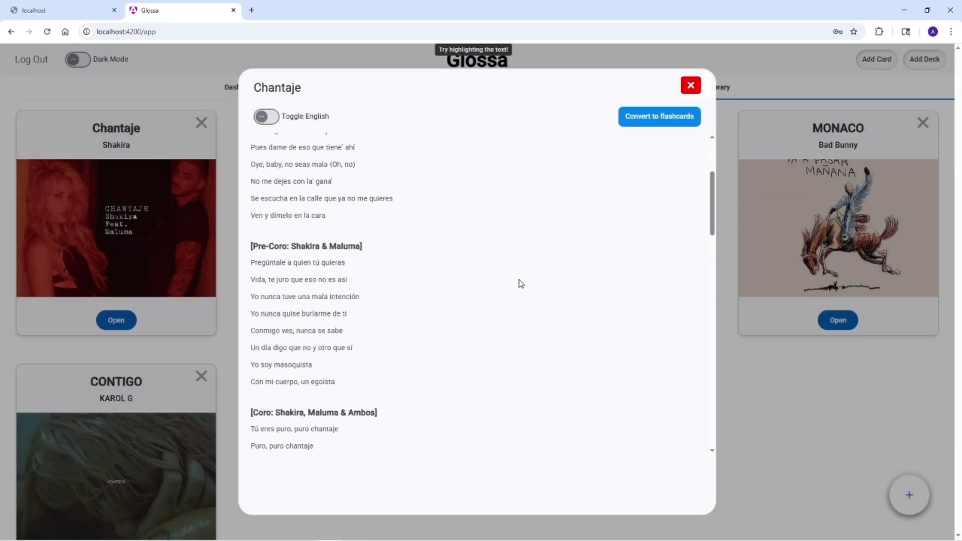
scroll(522, 284, "up", 5)
left_click(689, 86)
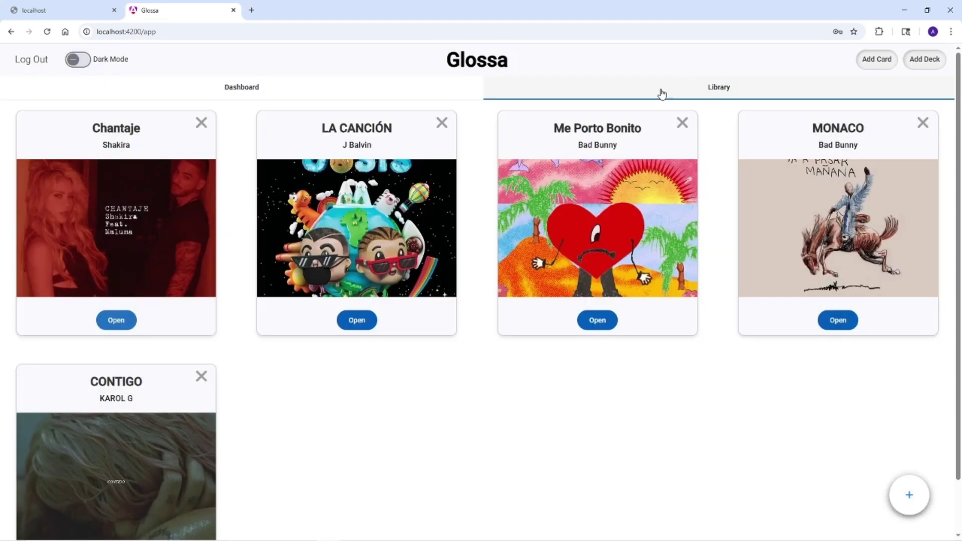
Step: Add a deck named Monaco from the Dashboard and view its contents
left_click(359, 98)
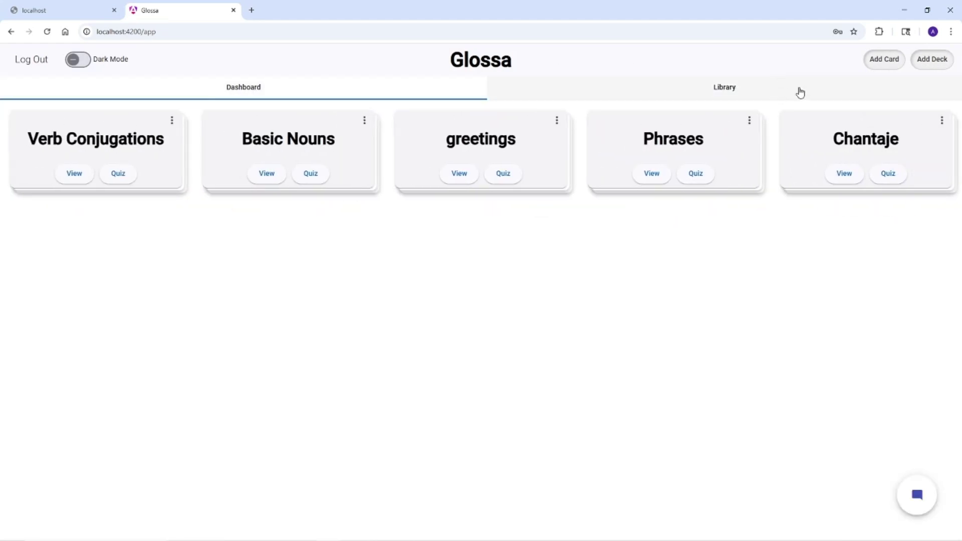
left_click(934, 68)
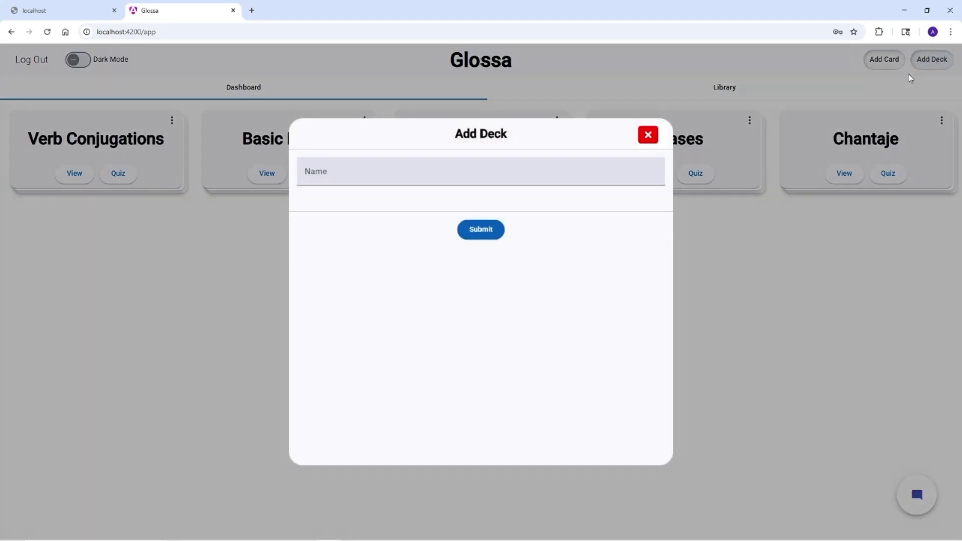
left_click(522, 173)
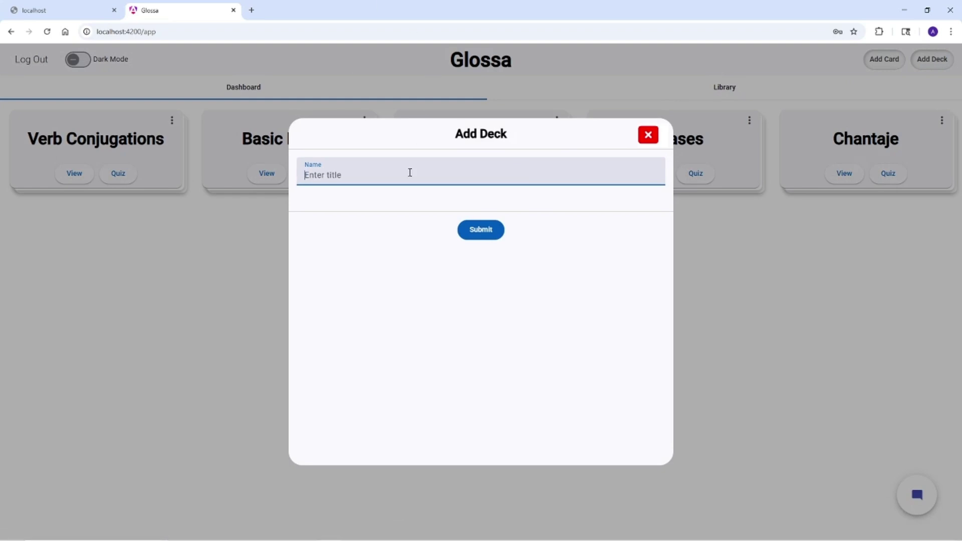
type("Mon")
type("ac")
key("BackSpace")
type("co")
left_click(496, 232)
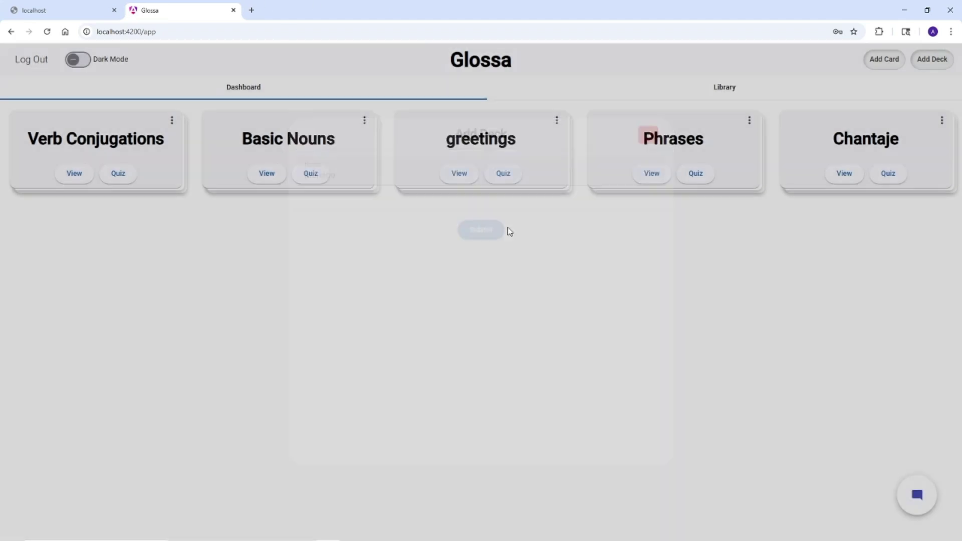
left_click(75, 284)
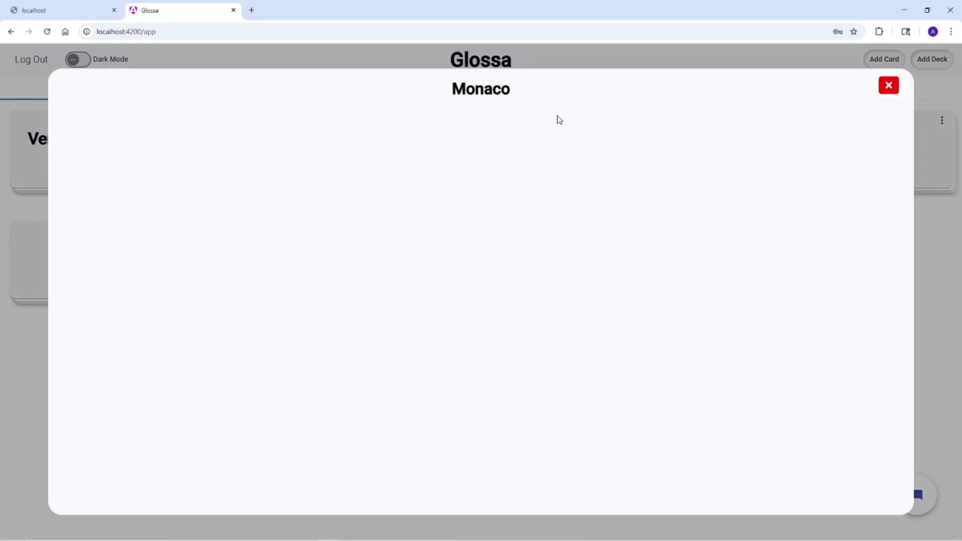
left_click(889, 86)
Step: Convert the lyrics of the song MONACO in the Library into flashcards in the Monaco deck, and close the lyrics
left_click(695, 97)
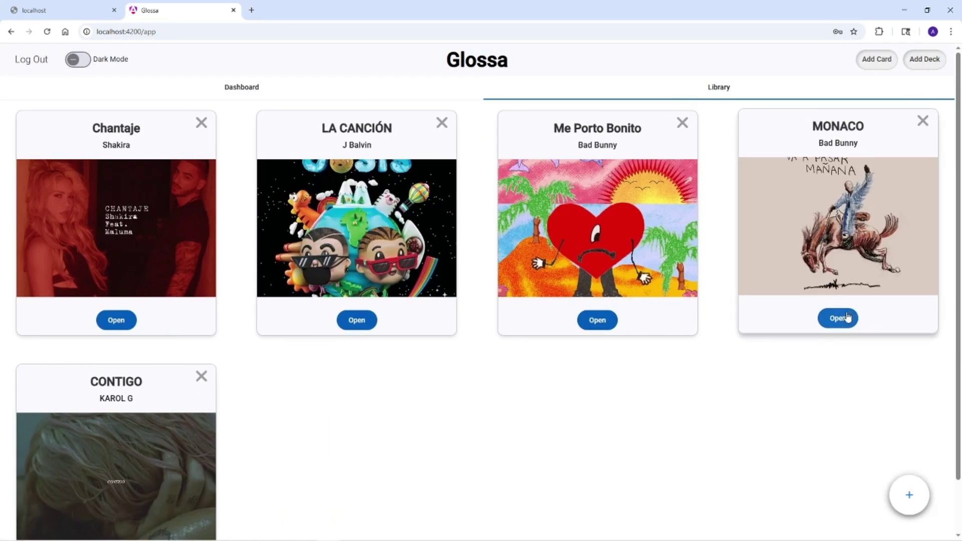
left_click(847, 317)
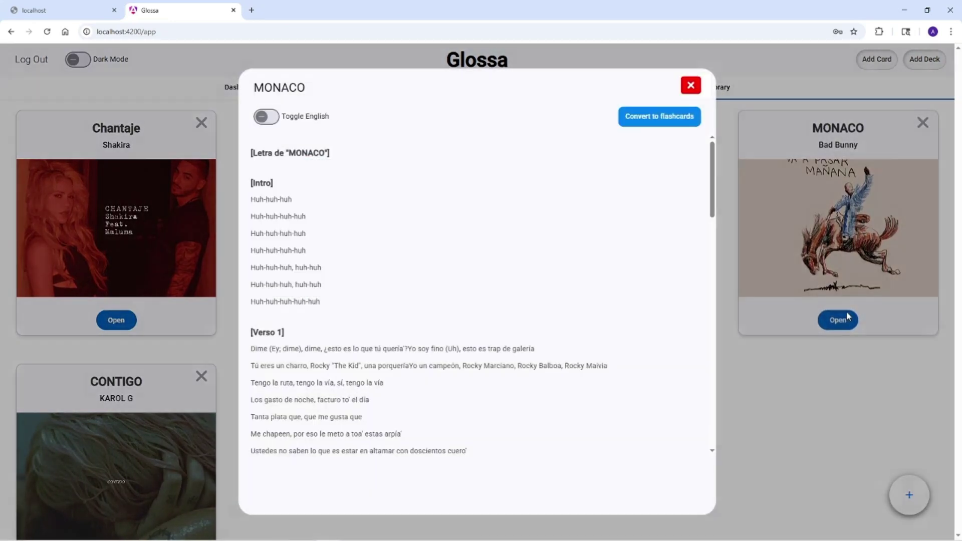
left_click(665, 118)
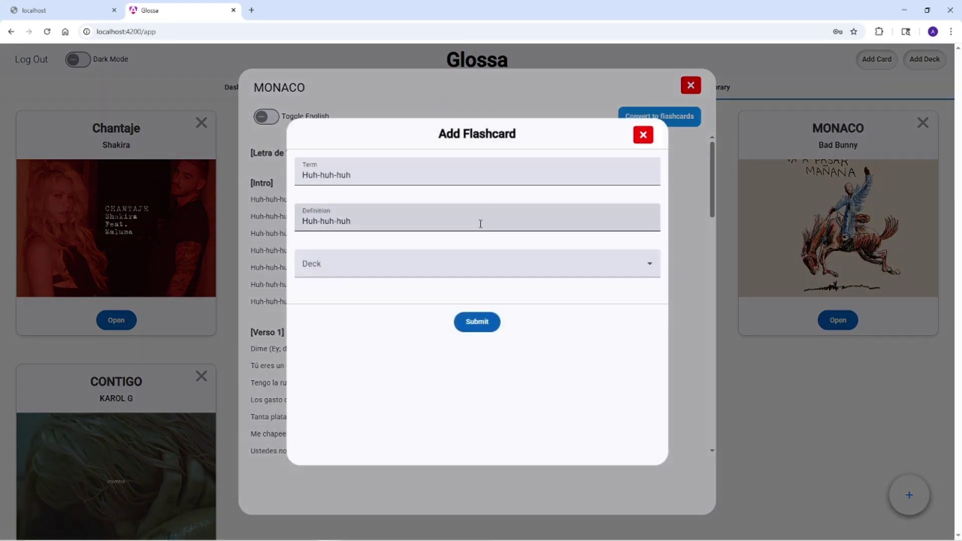
left_click(467, 260)
scroll(456, 315, "down", 1)
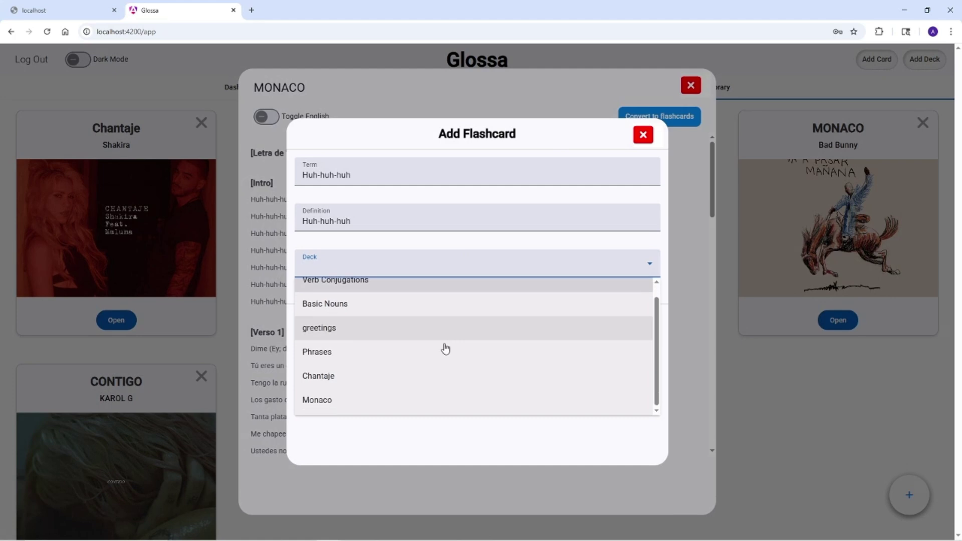
left_click(426, 398)
left_click(476, 325)
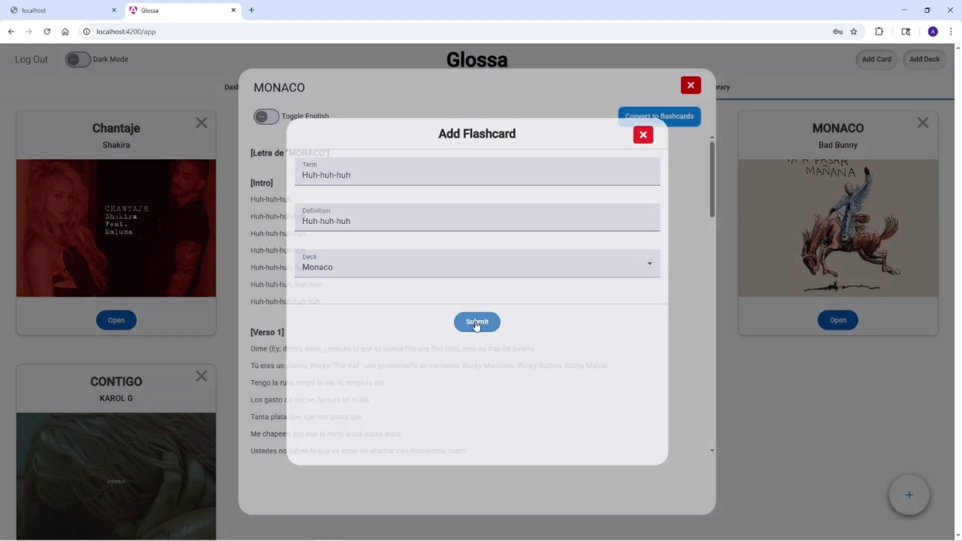
left_click(691, 86)
Step: Review the cards of the Monaco deck from the Dashboard and delete the first three "Huh-huh" cards
left_click(445, 89)
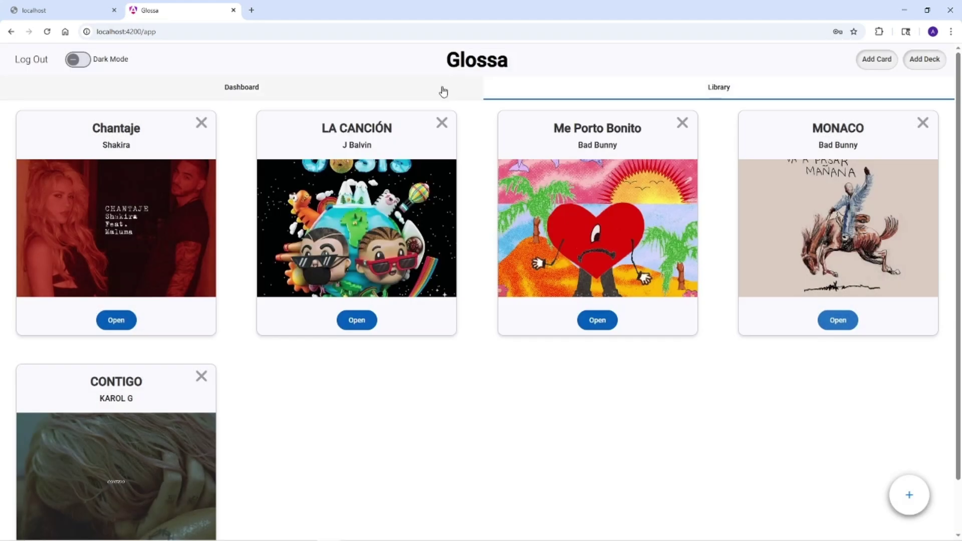
left_click(75, 283)
scroll(384, 299, "down", 5)
scroll(602, 328, "down", 3)
scroll(621, 337, "up", 8)
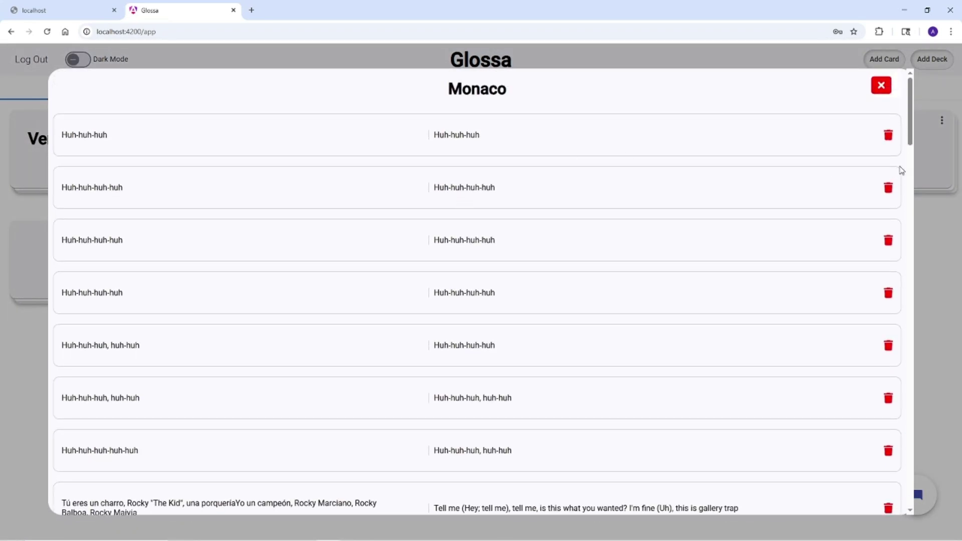
left_click(889, 138)
double_click(890, 144)
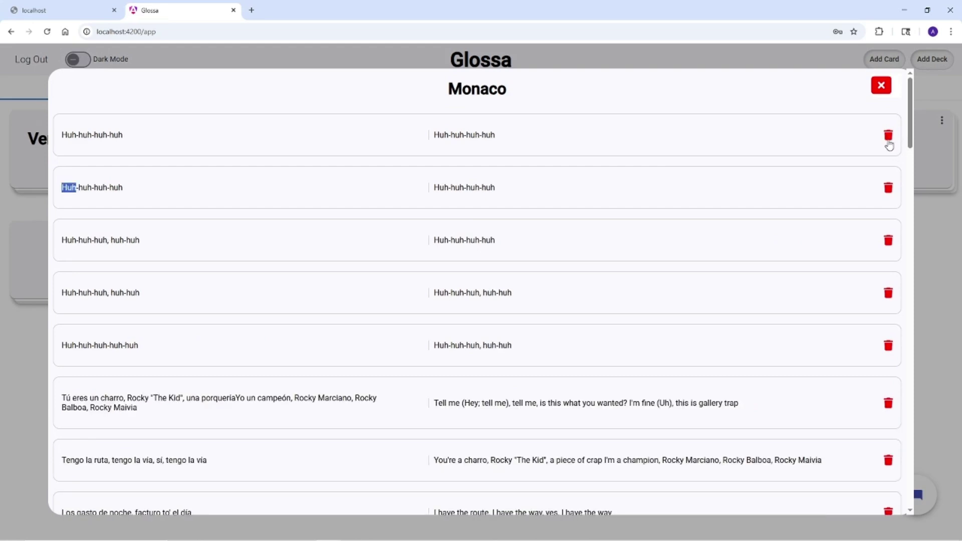
scroll(705, 340, "down", 15)
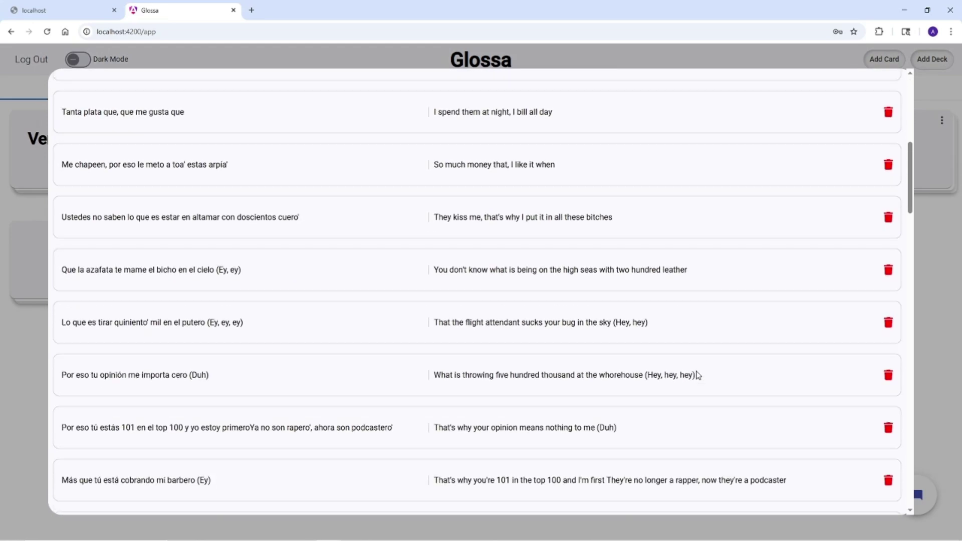
scroll(700, 383, "down", 20)
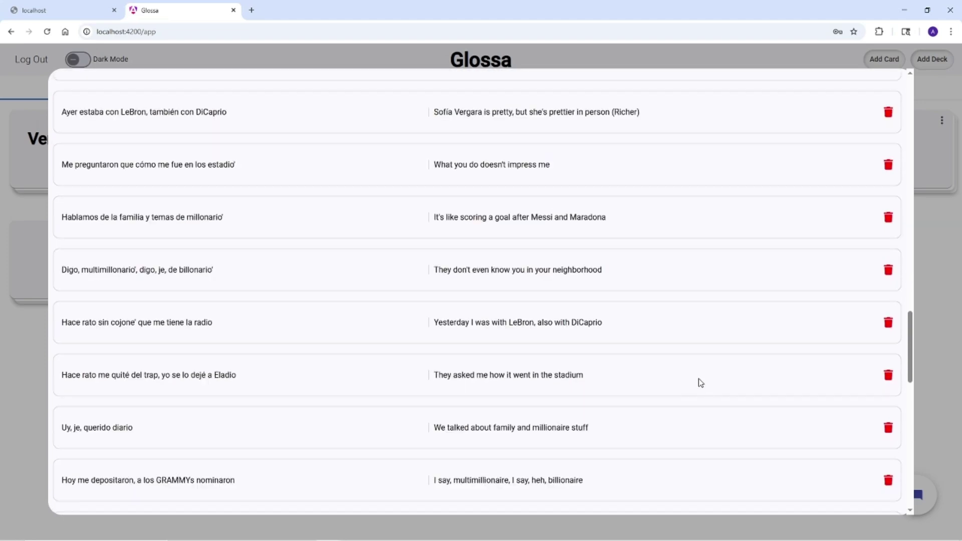
scroll(699, 388, "up", 20)
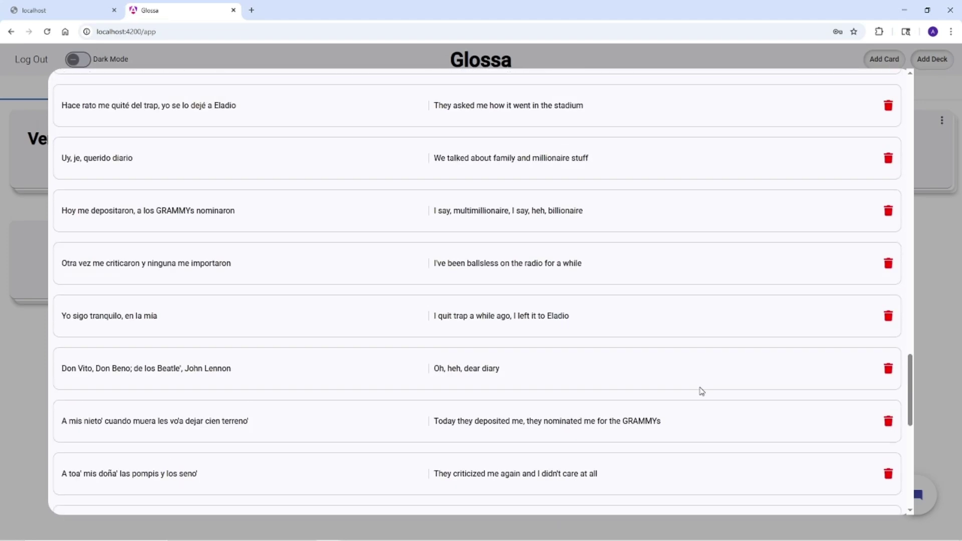
scroll(702, 341, "up", 15)
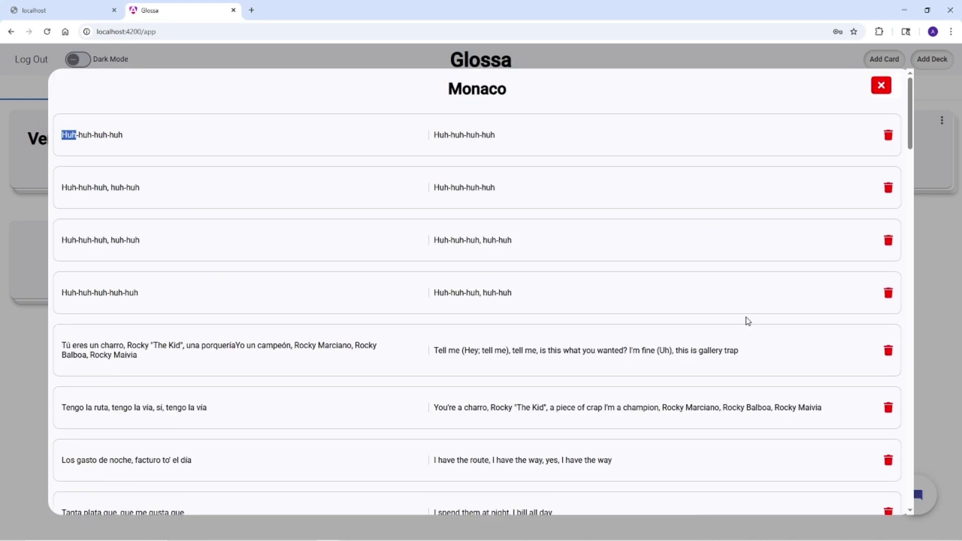
Step: Close the Monaco deck's card list and delete the deck
left_click(876, 90)
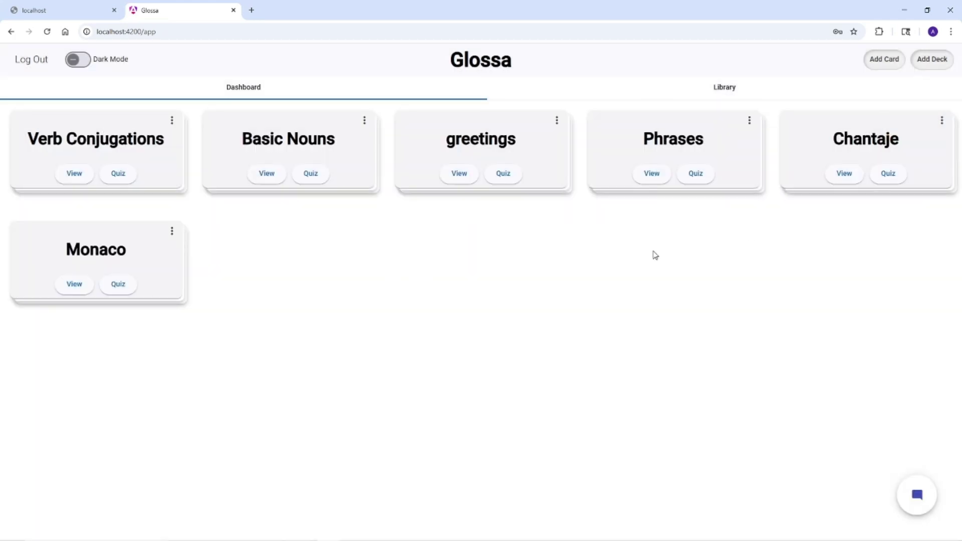
left_click(173, 233)
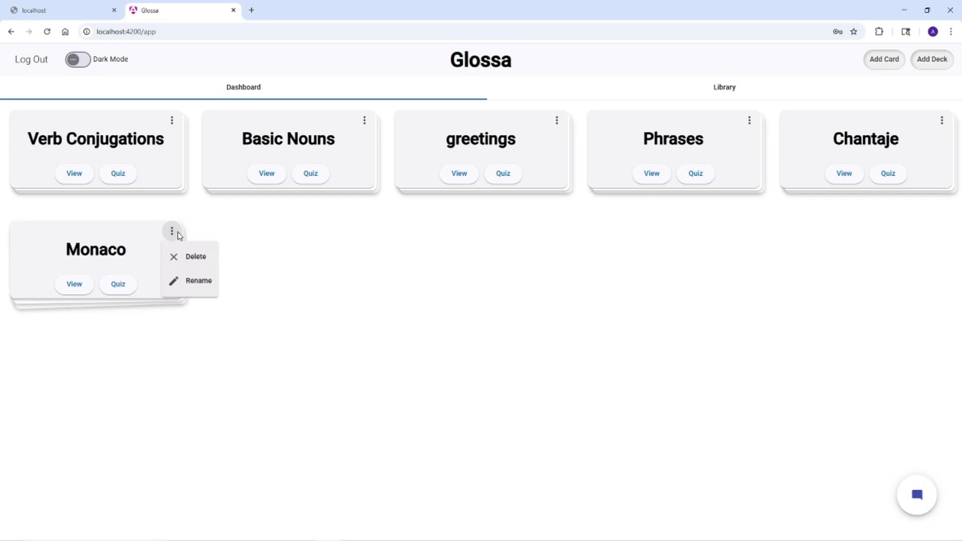
left_click(198, 256)
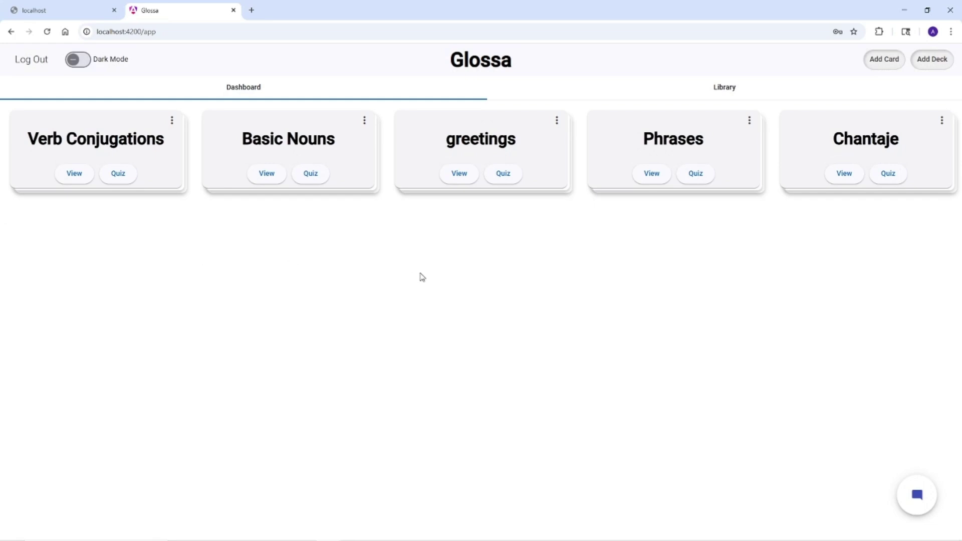
Step: Add the KAROL G song "Si Antes Te Hubiera Conocido" to the Library by pasting its Genius URL link
left_click(725, 89)
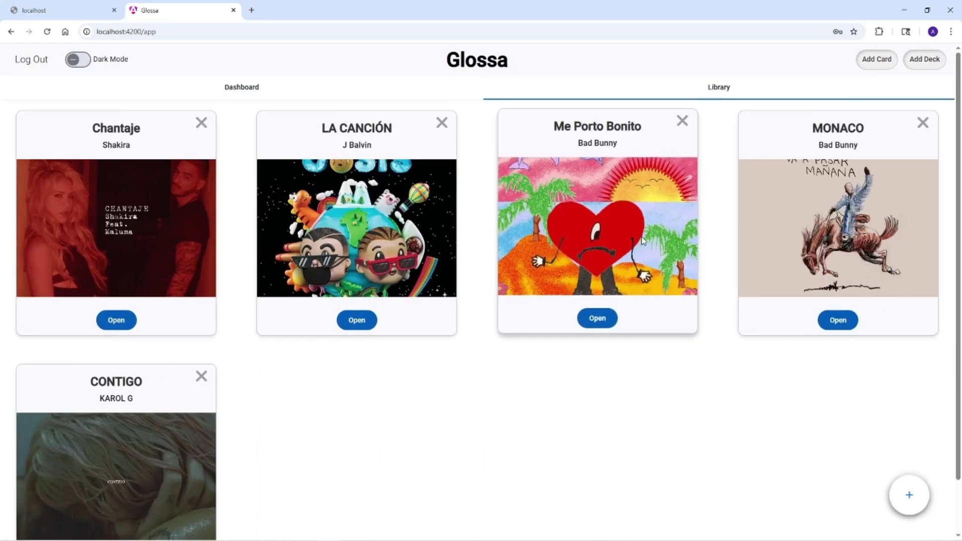
scroll(642, 241, "down", 2)
left_click(910, 495)
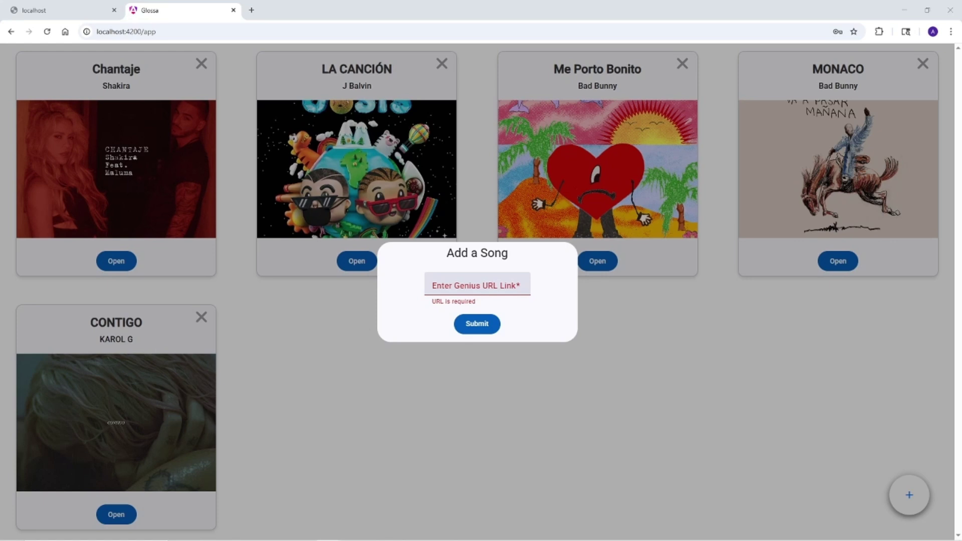
left_click(477, 285)
key("ctrl+v")
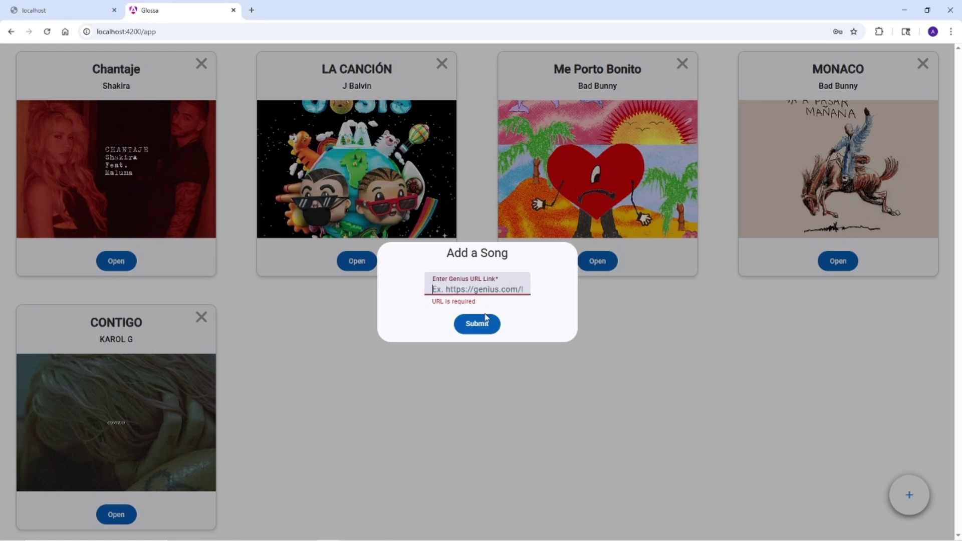
left_click(489, 326)
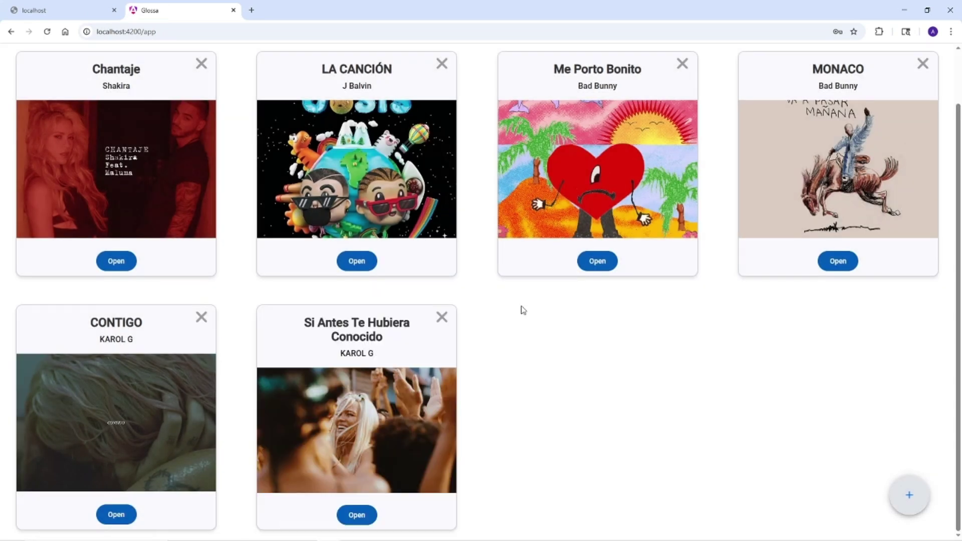
Step: View the lyrics of Si Antes Te Hubiera Conocido and close them
left_click(359, 511)
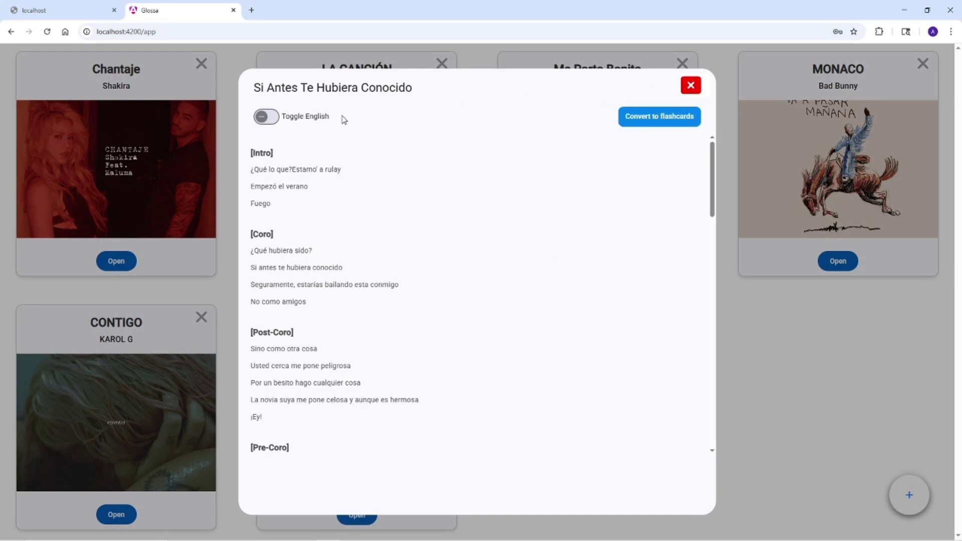
left_click(690, 86)
scroll(501, 150, "up", 2)
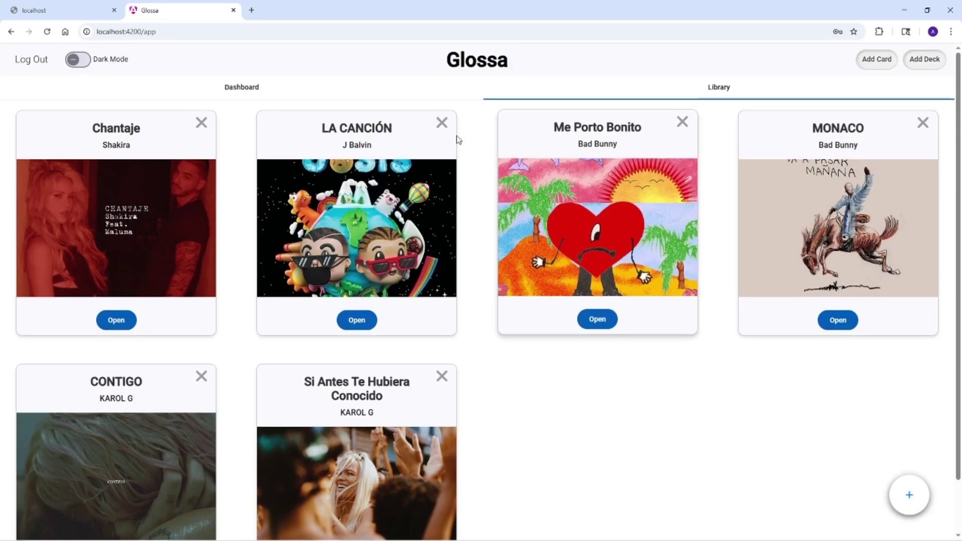
Step: Return to the Dashboard, switch Dark Mode on and back off, and log out
left_click(349, 98)
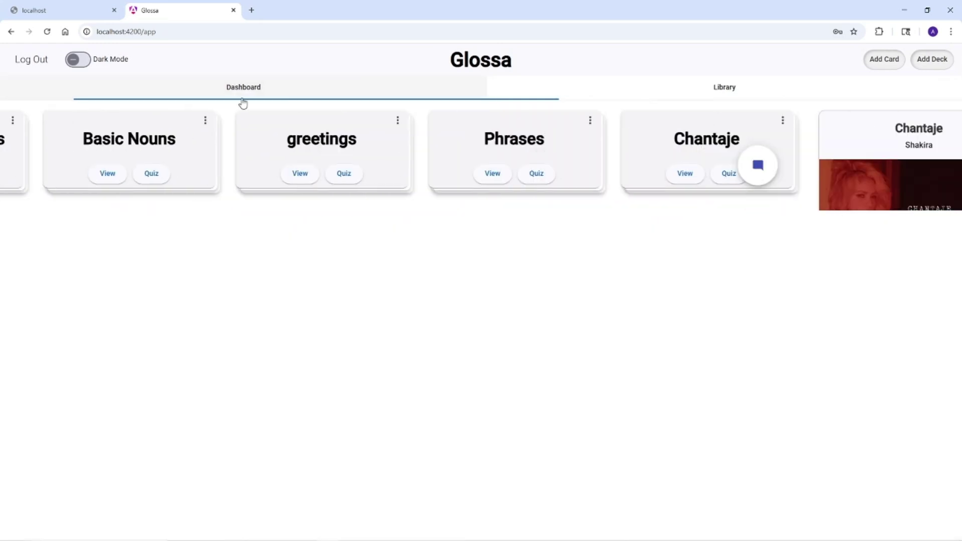
left_click(84, 66)
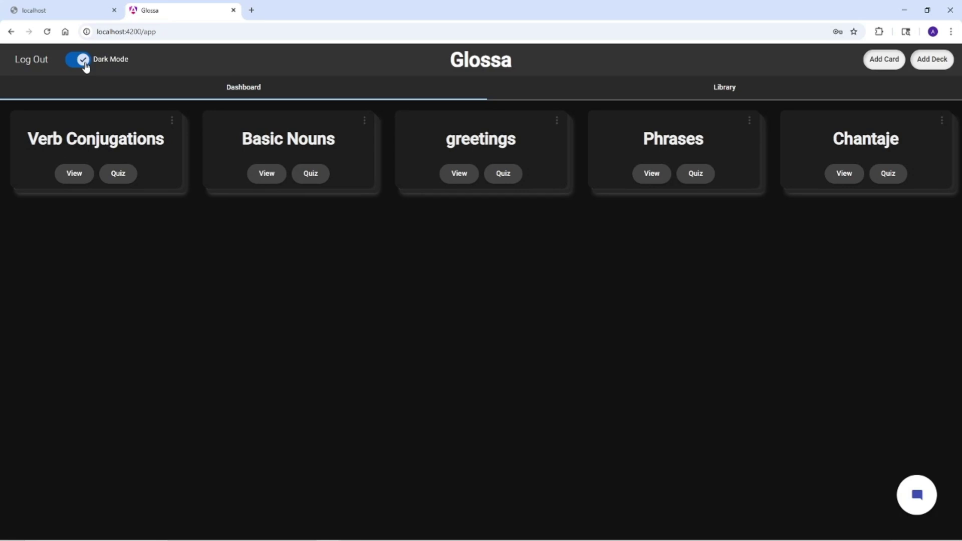
left_click(84, 66)
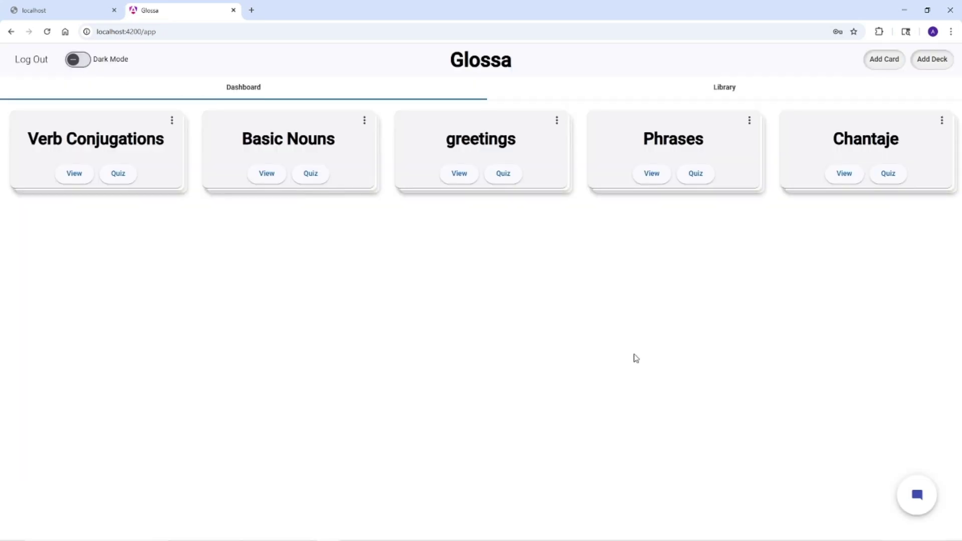
left_click(27, 63)
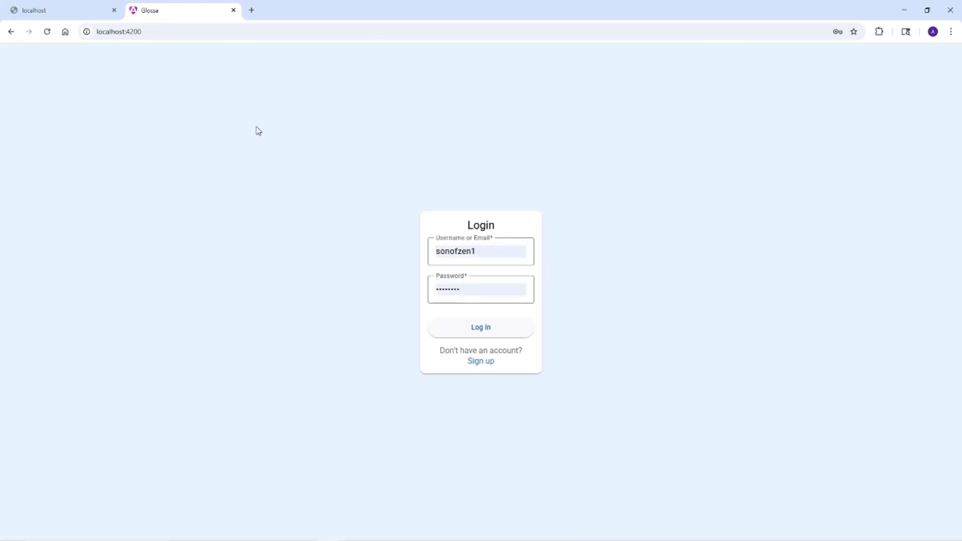